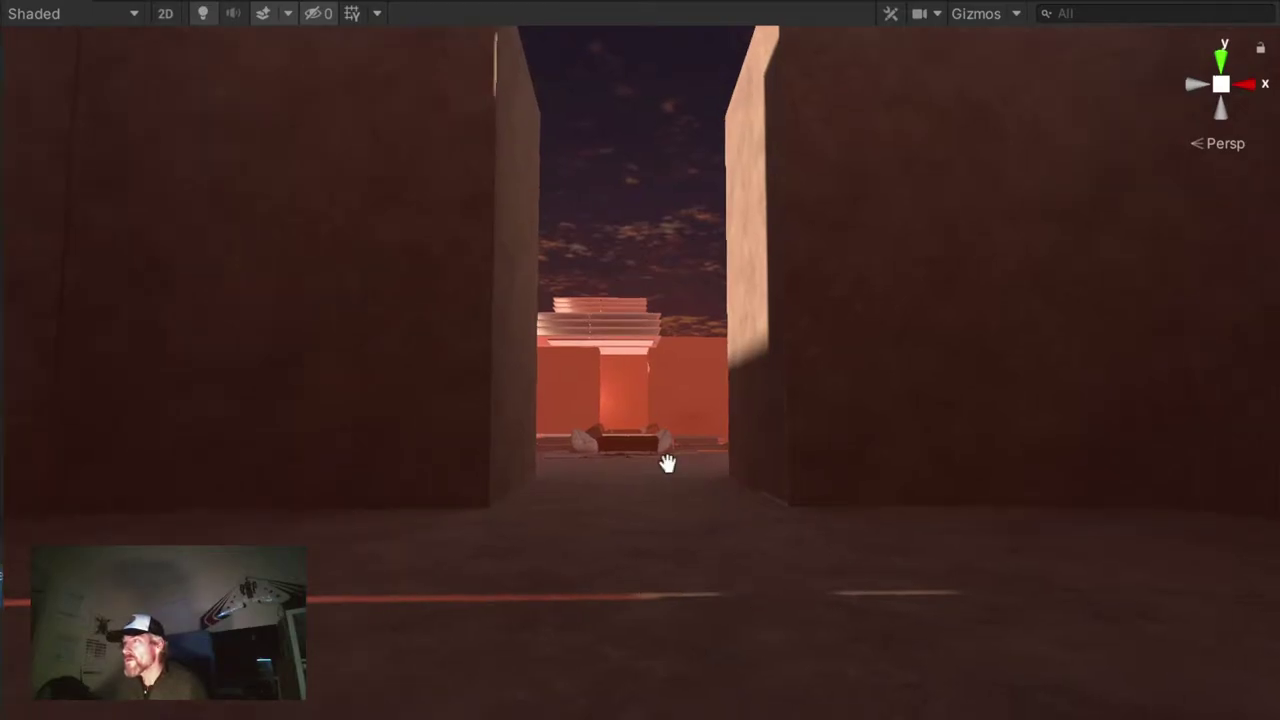
Fly down the walled corridor past the pavilion and into the desert courtyard
scroll(665, 467, up, 3)
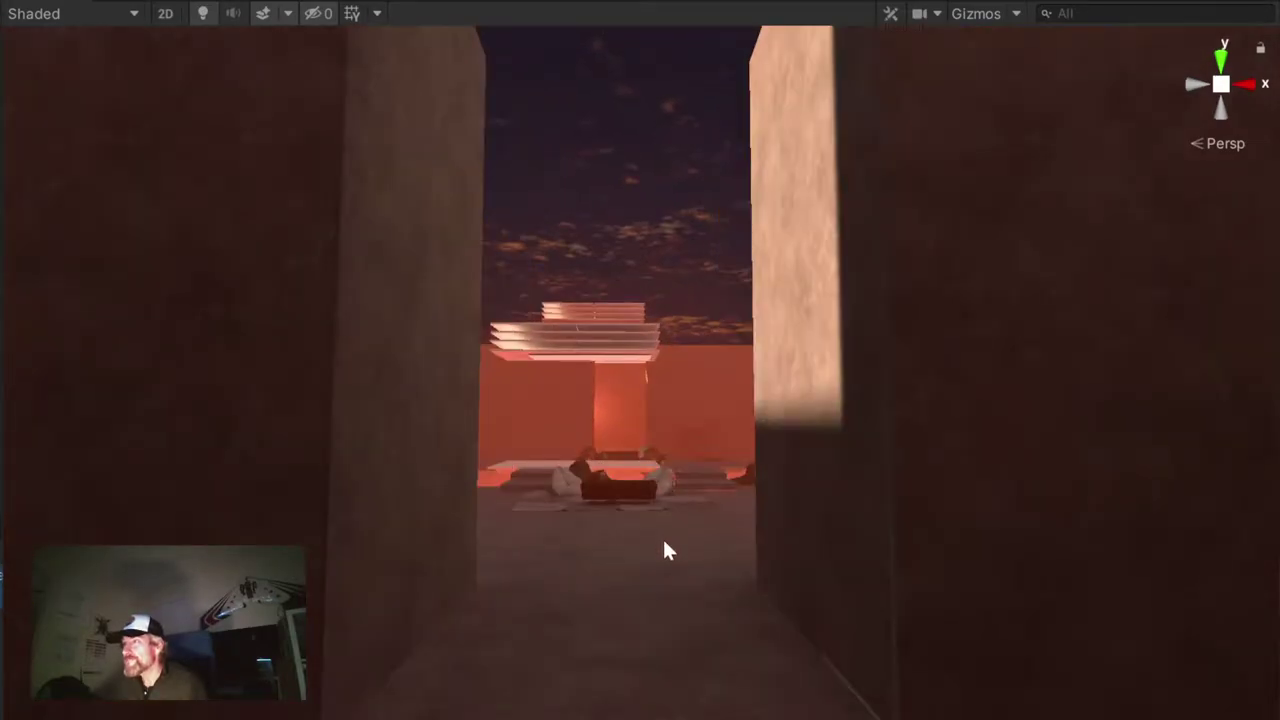
mouse_move(674, 568)
right_down()
mouse_move(647, 563)
mouse_move(667, 551)
right_up()
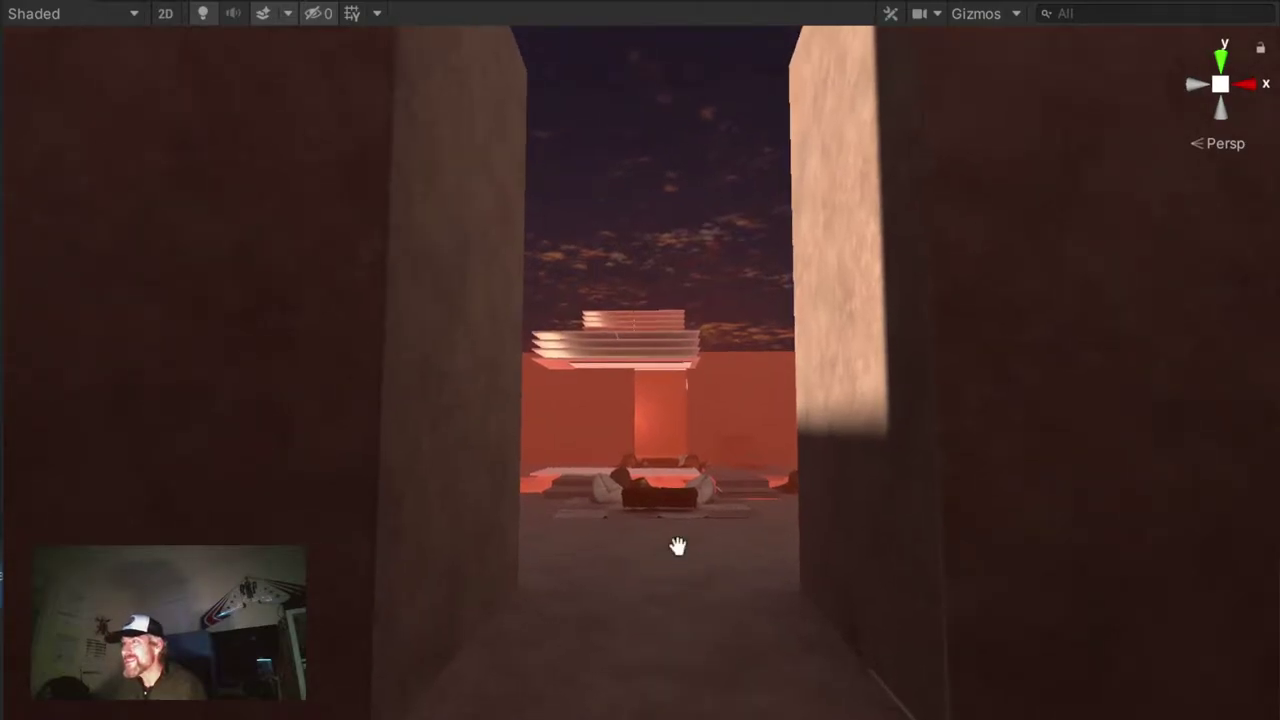
middle_drag(677, 545, 674, 542)
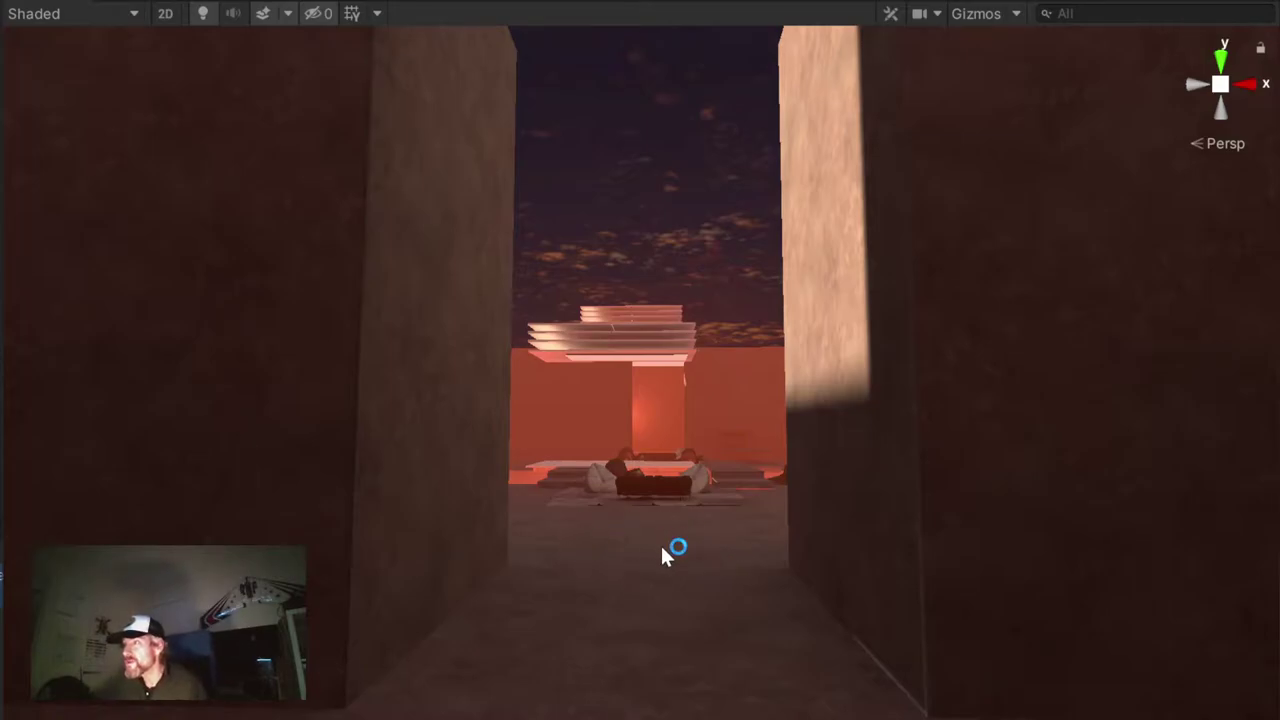
scroll(660, 543, up, 3)
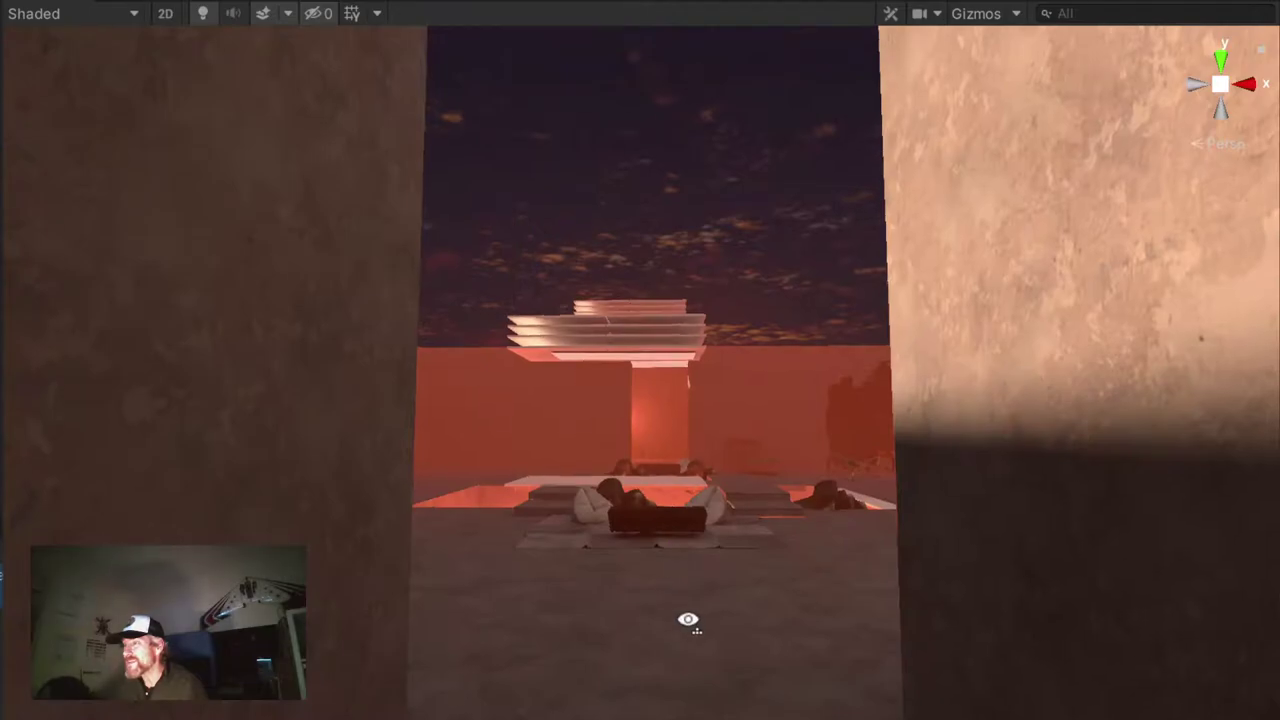
middle_drag(691, 612, 687, 590)
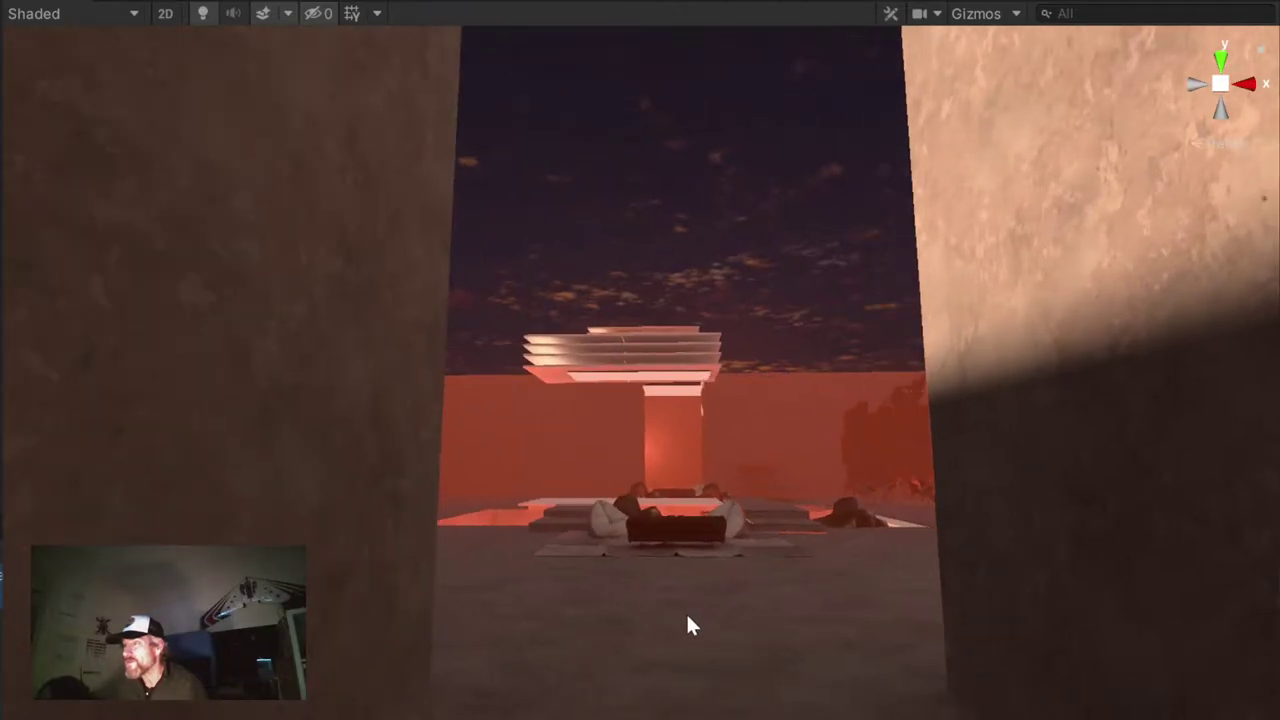
scroll(688, 614, down, 3)
right_drag(688, 614, 784, 612)
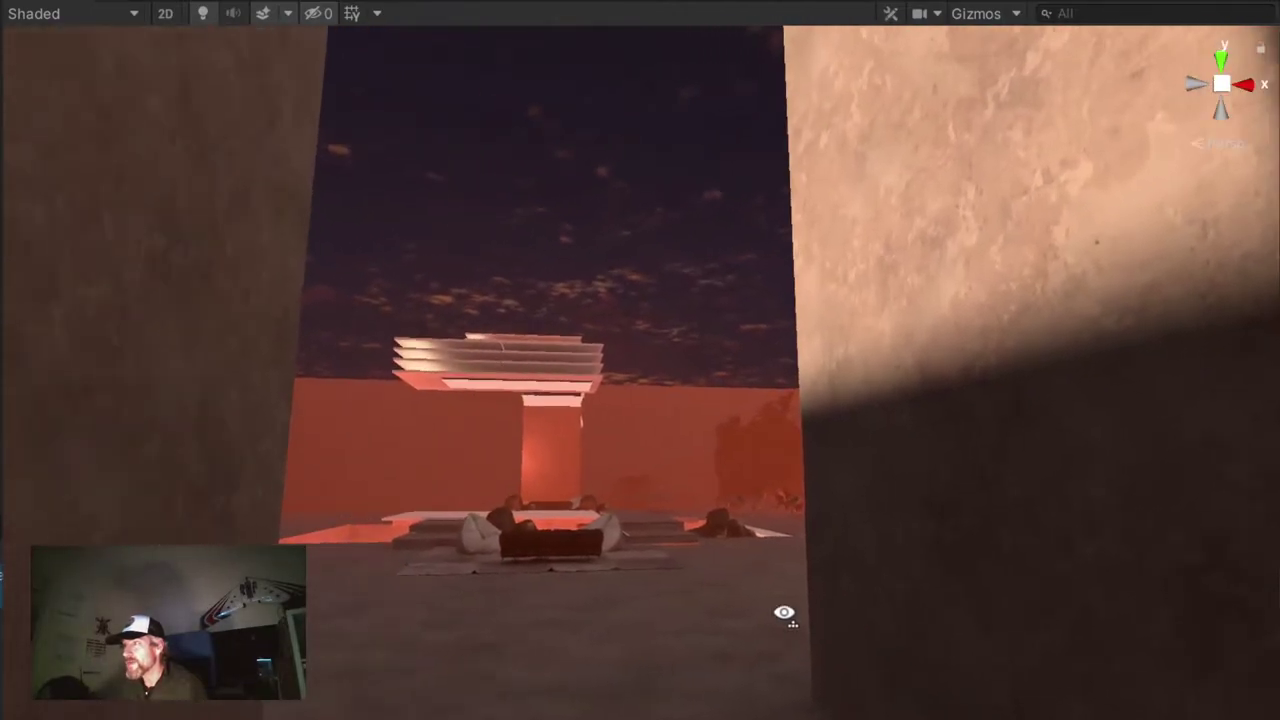
mouse_move(612, 599)
right_down()
mouse_move(495, 615)
mouse_move(734, 615)
right_up()
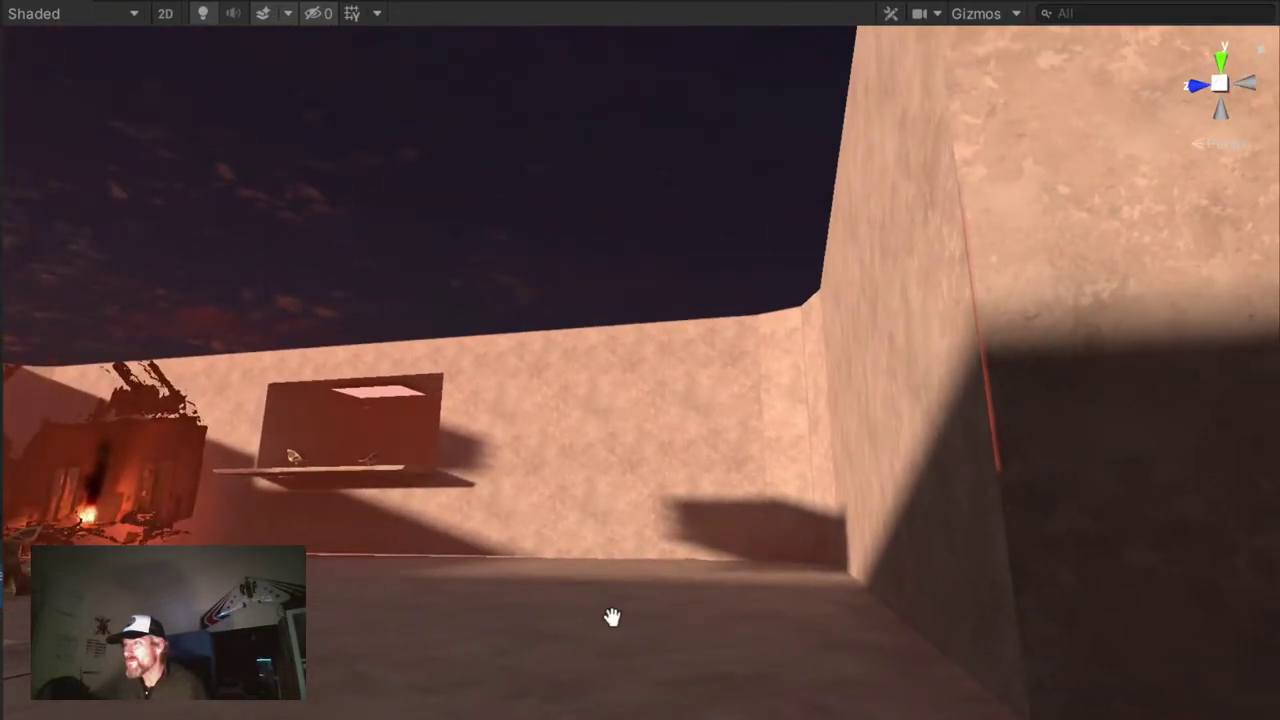
Back away along the courtyard wall to reveal the couch and beanbags, then frame the nearest beanbag
key(Left)
key(Left)
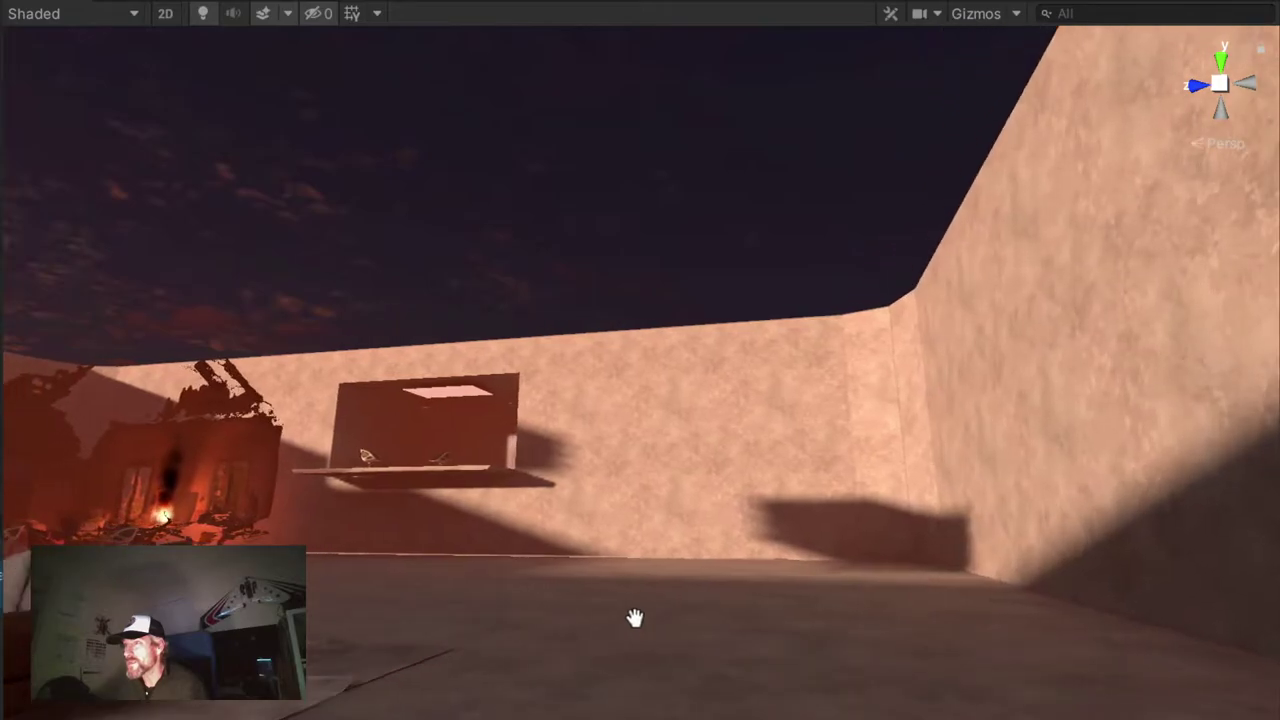
mouse_move(625, 613)
right_down()
mouse_move(527, 470)
mouse_move(706, 532)
mouse_move(655, 539)
right_up()
key(Down)
key(Down)
key(Down)
key(Up)
key(Up)
key(Up)
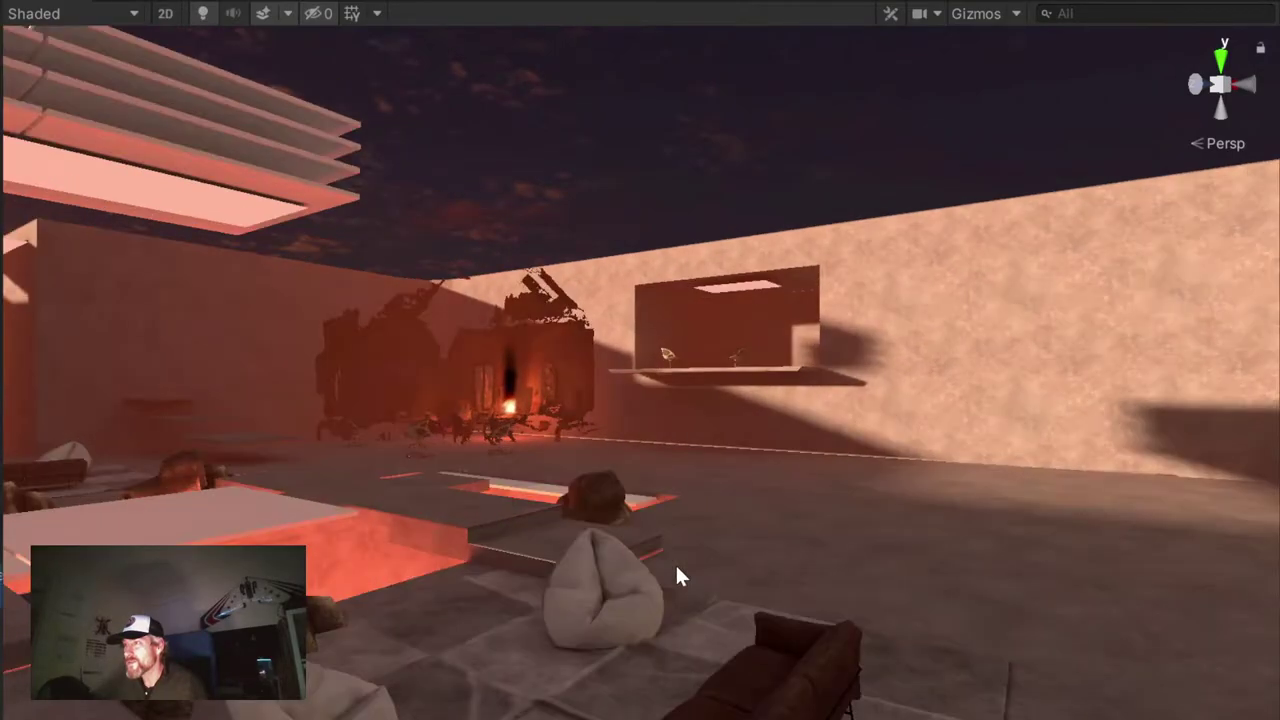
key(Down)
key(Down)
key(Down)
key(Down)
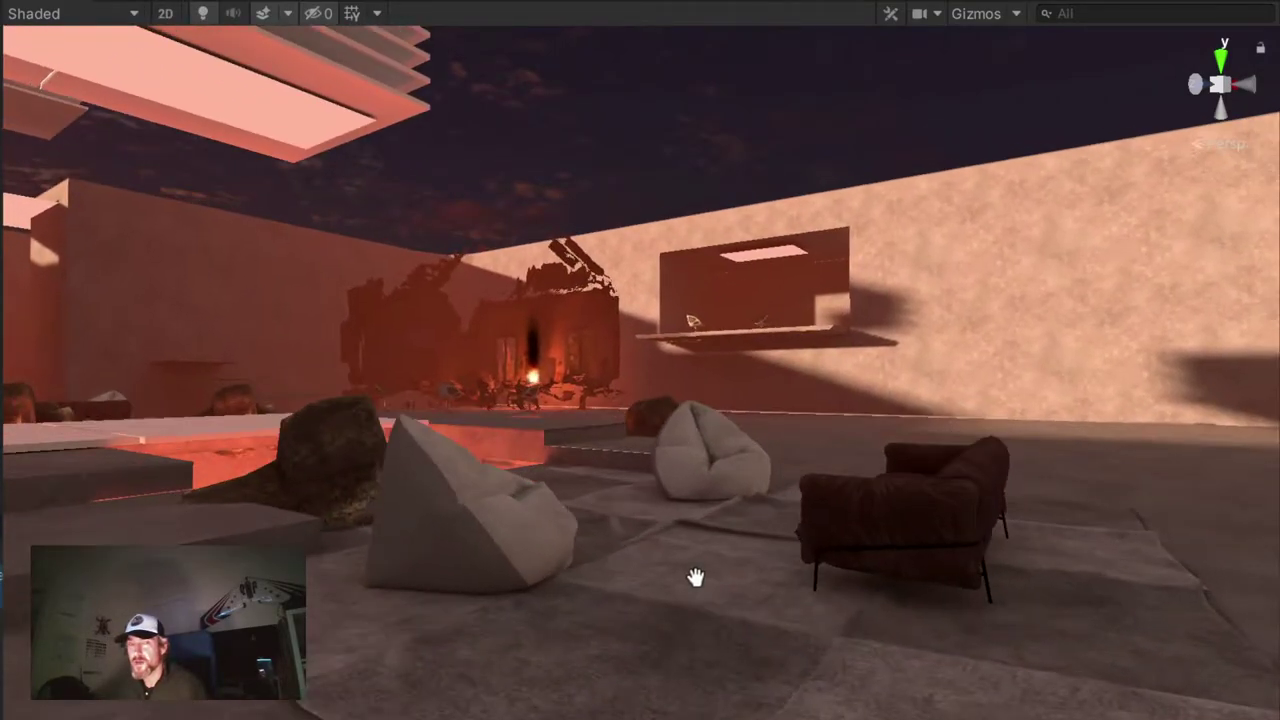
middle_drag(757, 591, 789, 567)
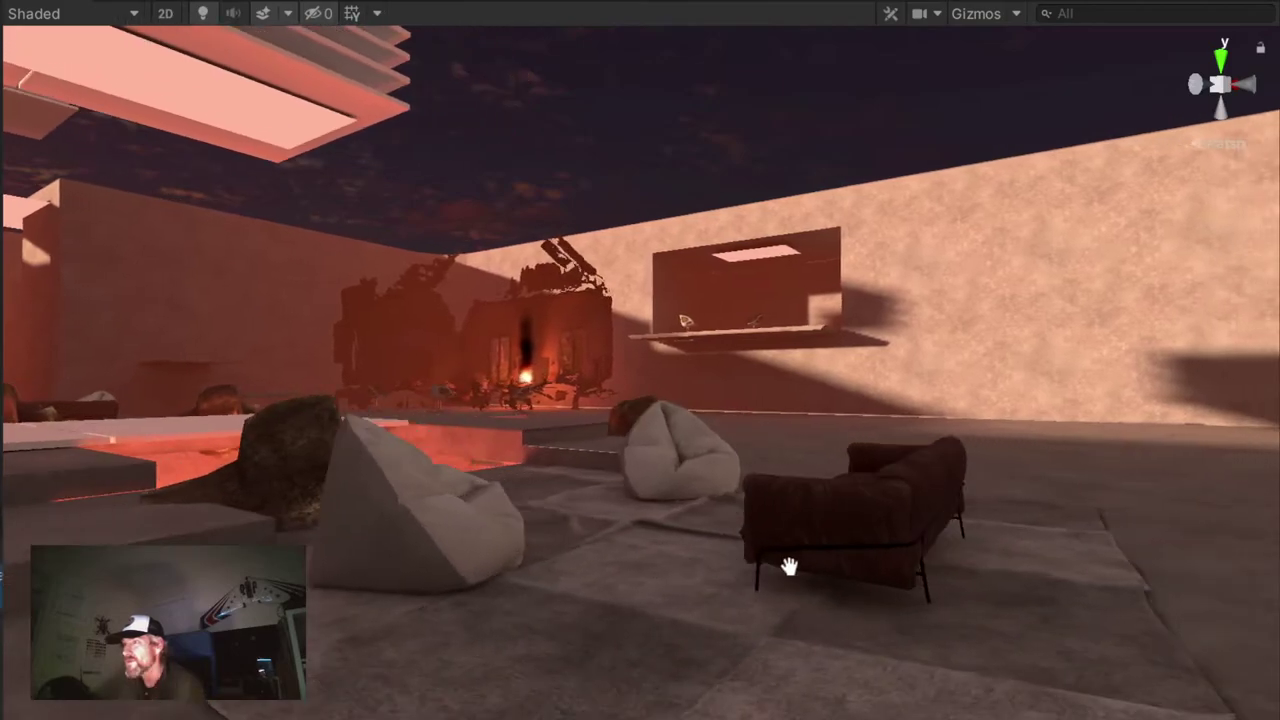
click(464, 530)
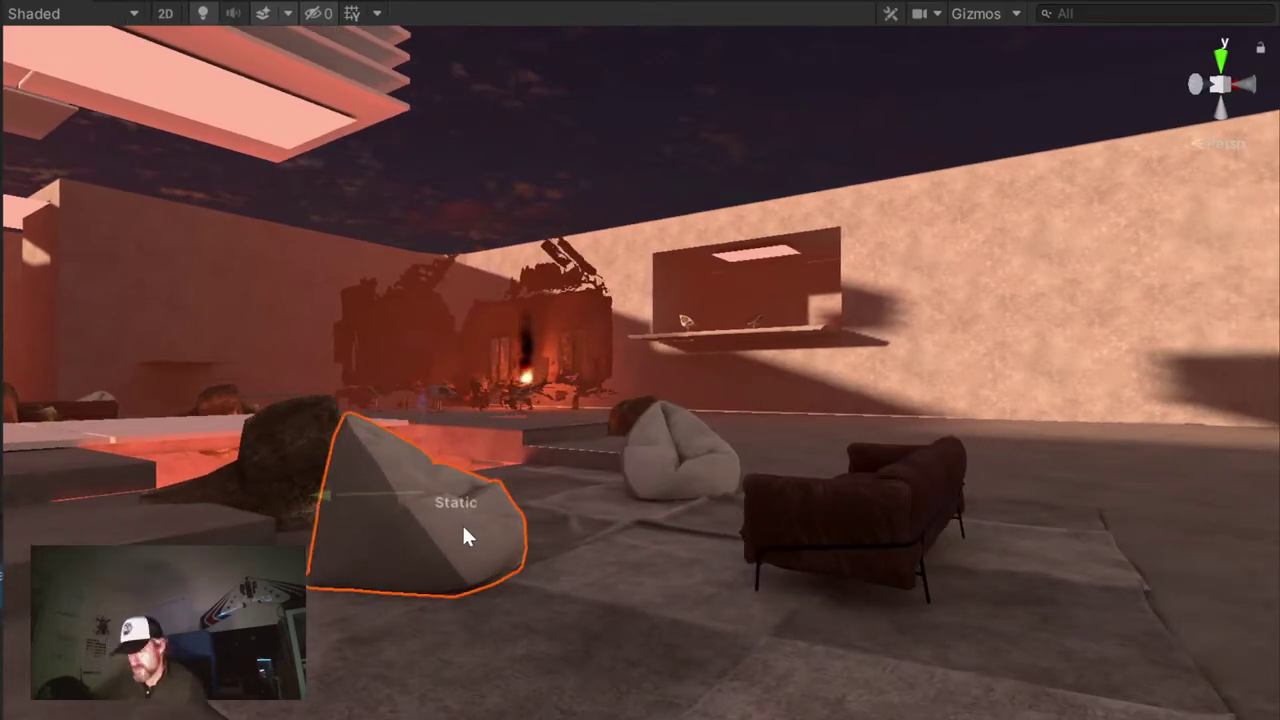
key(f)
Orbit around the beanbag toward the armchair, the shelf-niche wall and the fireplace
mouse_move(688, 492)
alt+mouse_down()
mouse_move(460, 568)
mouse_move(677, 589)
mouse_move(814, 571)
mouse_move(934, 534)
mouse_move(1063, 525)
mouse_move(1114, 486)
mouse_move(814, 466)
mouse_move(482, 544)
mouse_move(27, 548)
alt+mouse_up()
mouse_move(699, 513)
alt+mouse_down()
mouse_move(477, 529)
mouse_move(481, 497)
alt+mouse_up()
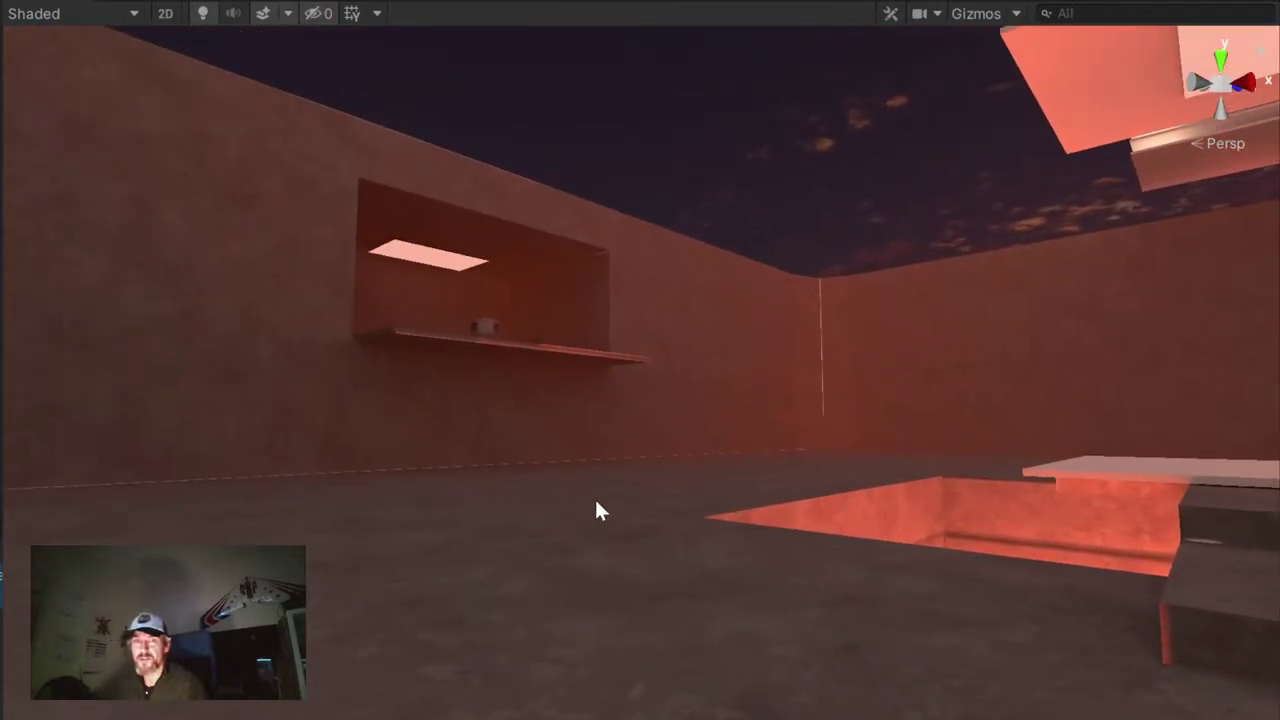
mouse_move(596, 511)
alt+mouse_down()
mouse_move(777, 529)
mouse_move(937, 509)
mouse_move(1091, 534)
mouse_move(823, 509)
mouse_move(744, 521)
alt+mouse_up()
middle_drag(747, 525, 642, 577)
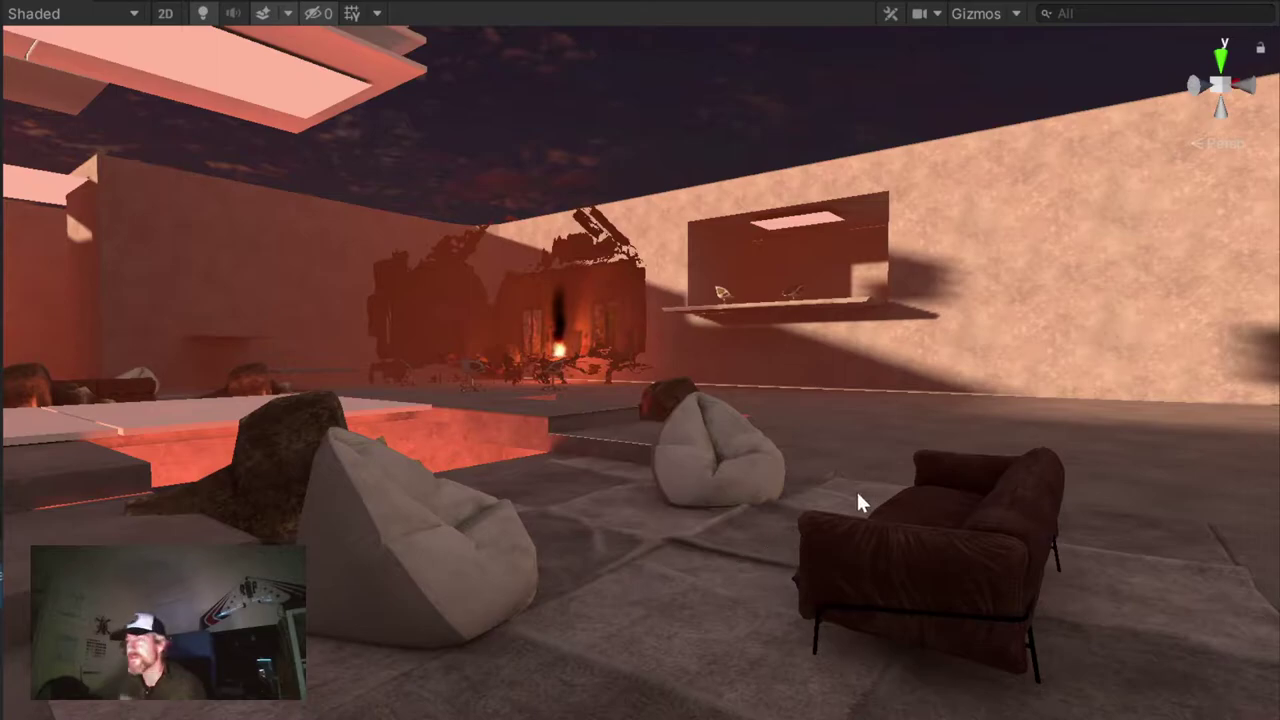
alt+drag(858, 503, 579, 528)
Pan along the sofa and lounge platform, then frame the chair on the shelf niche
mouse_move(763, 538)
middle_down()
mouse_move(580, 566)
mouse_move(350, 573)
middle_up()
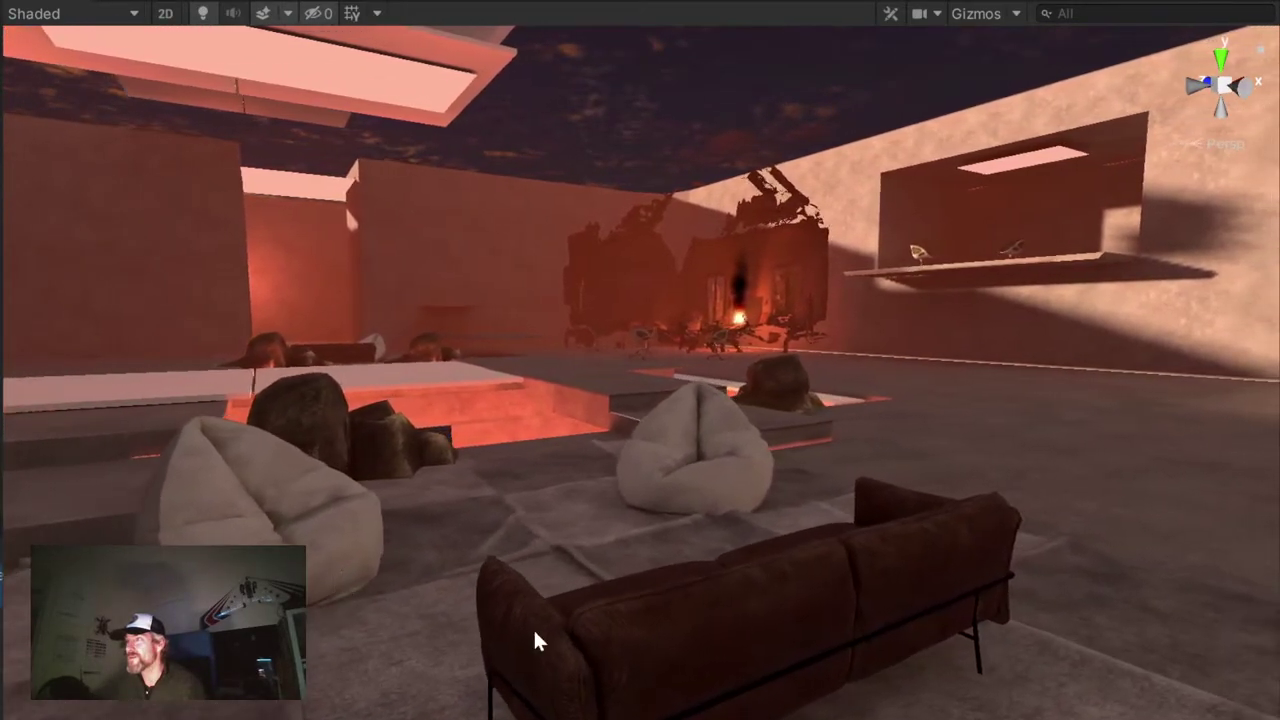
mouse_move(913, 590)
middle_down()
mouse_move(697, 597)
mouse_move(623, 623)
middle_up()
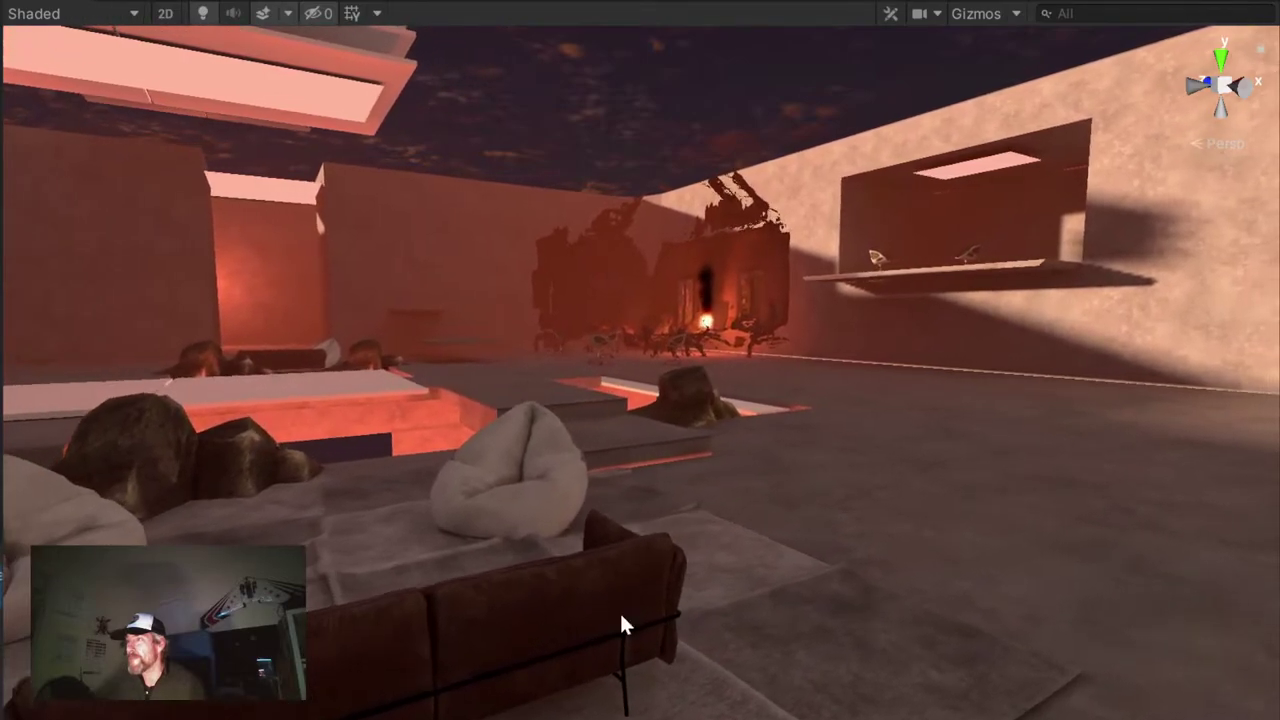
alt+drag(623, 623, 755, 513)
mouse_move(755, 513)
middle_down()
mouse_move(786, 514)
mouse_move(310, 566)
middle_up()
alt+drag(484, 512, 792, 522)
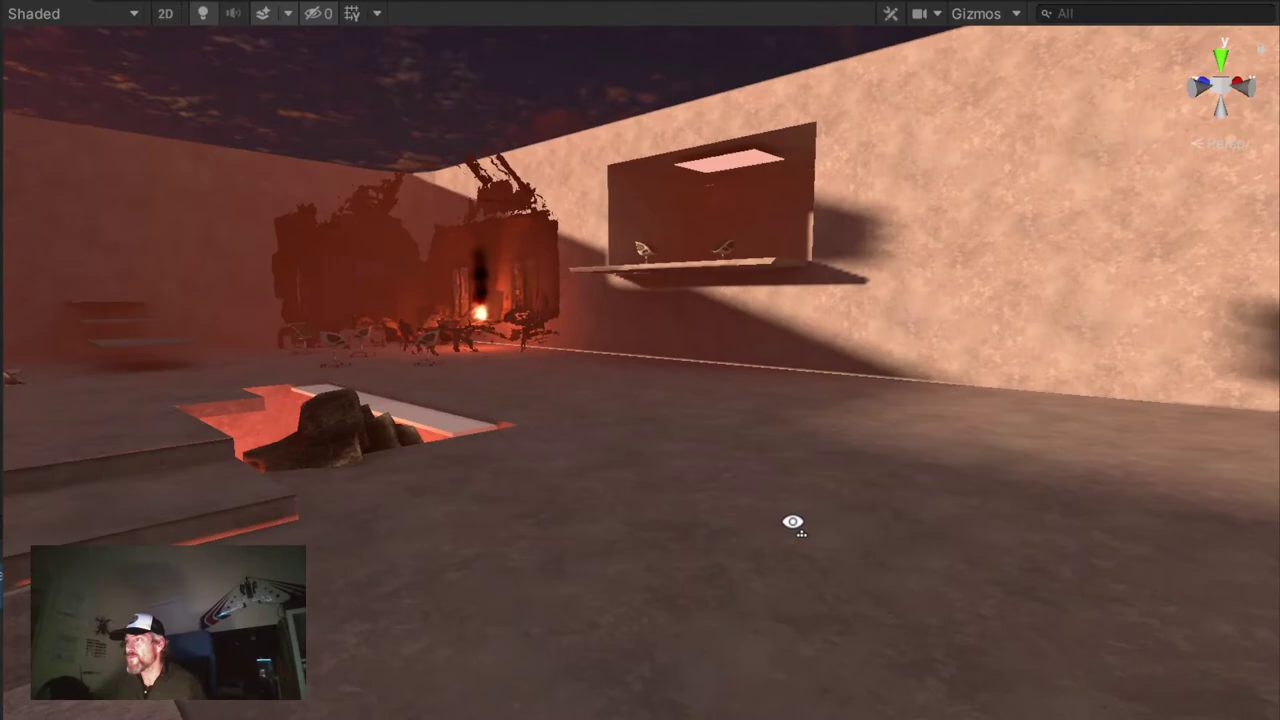
middle_drag(553, 496, 681, 592)
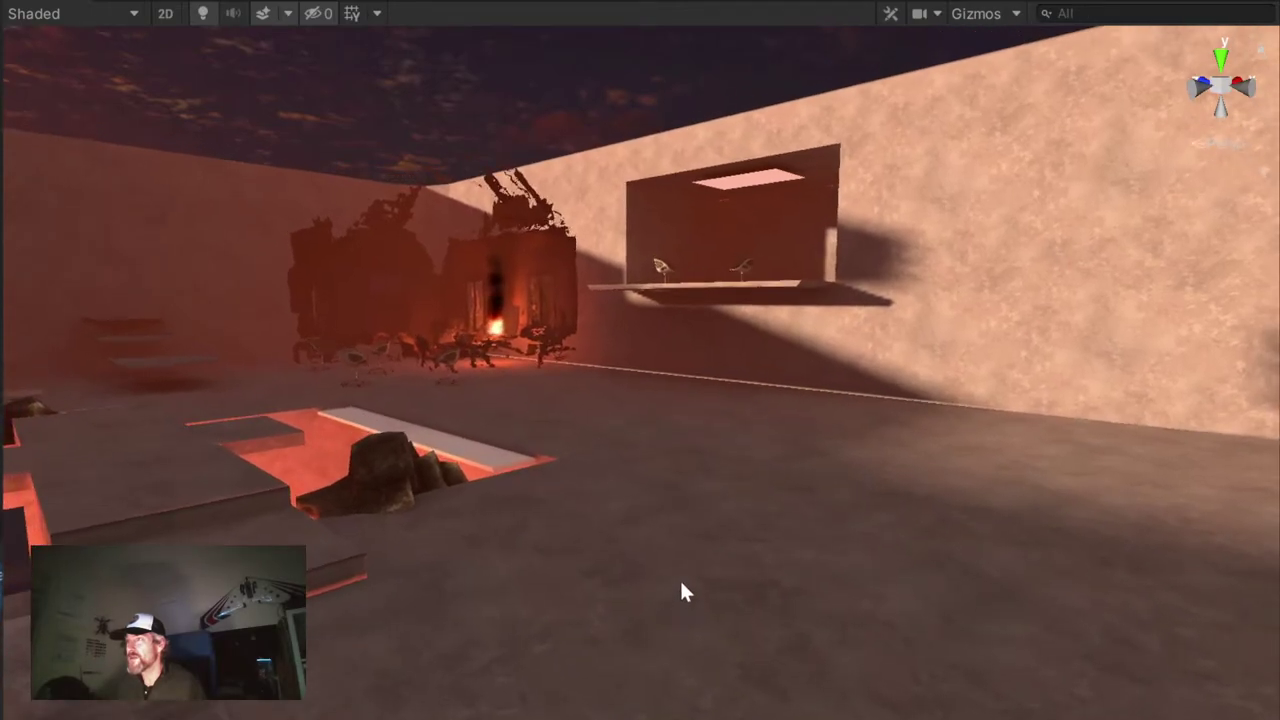
click(747, 258)
key(f)
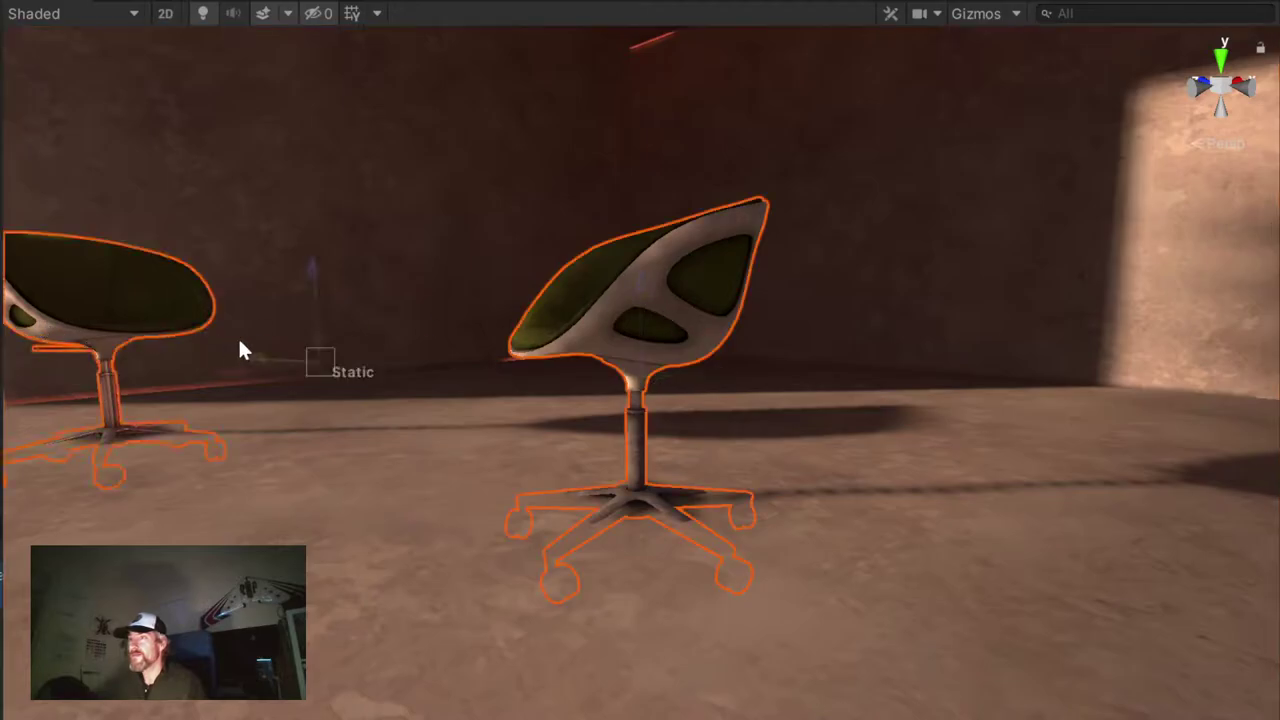
Look up at the ceiling and back down at the chairs, then back away to overlook the room
mouse_move(866, 480)
right_down()
mouse_move(760, 494)
mouse_move(860, 457)
mouse_move(1020, 303)
mouse_move(971, 197)
mouse_move(694, 460)
right_up()
mouse_move(694, 460)
middle_down()
mouse_move(860, 514)
mouse_move(681, 590)
middle_up()
mouse_move(681, 596)
right_down()
mouse_move(737, 514)
mouse_move(272, 493)
mouse_move(629, 591)
mouse_move(434, 597)
mouse_move(14, 646)
mouse_move(1098, 617)
mouse_move(1006, 531)
mouse_move(731, 537)
mouse_move(1006, 557)
mouse_move(1190, 597)
mouse_move(1278, 600)
right_up()
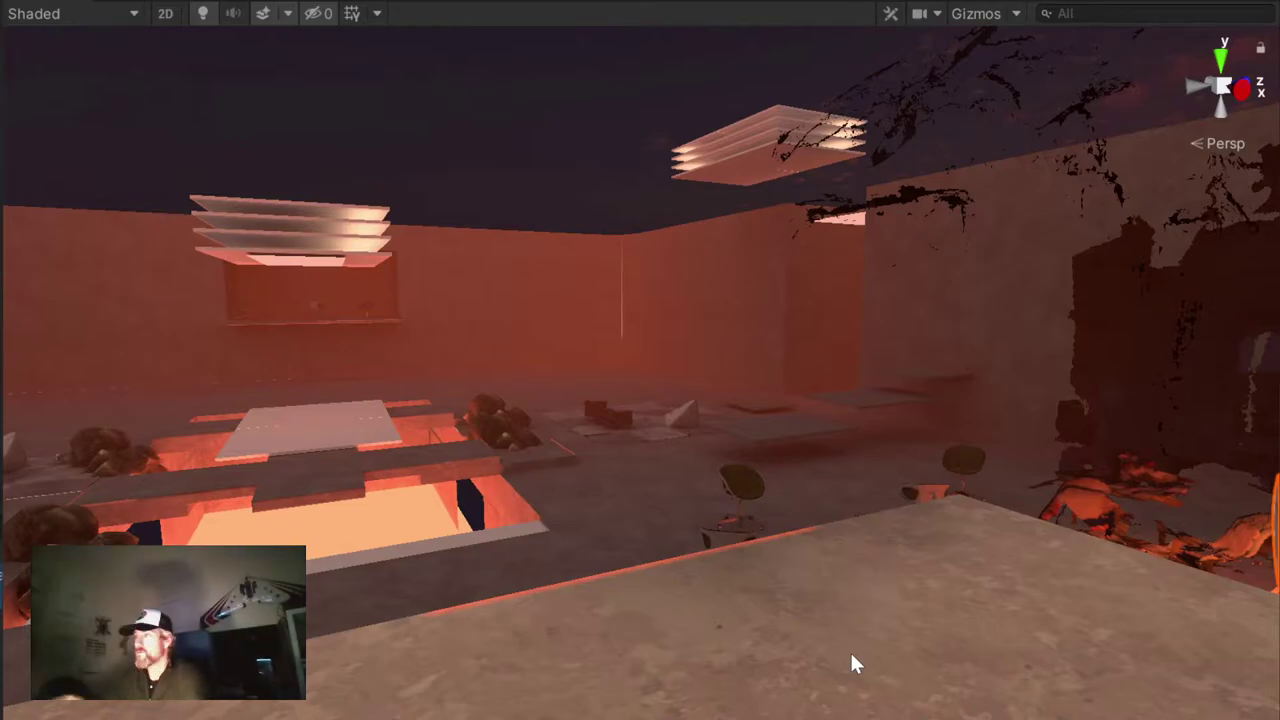
right_drag(1063, 571, 1168, 581)
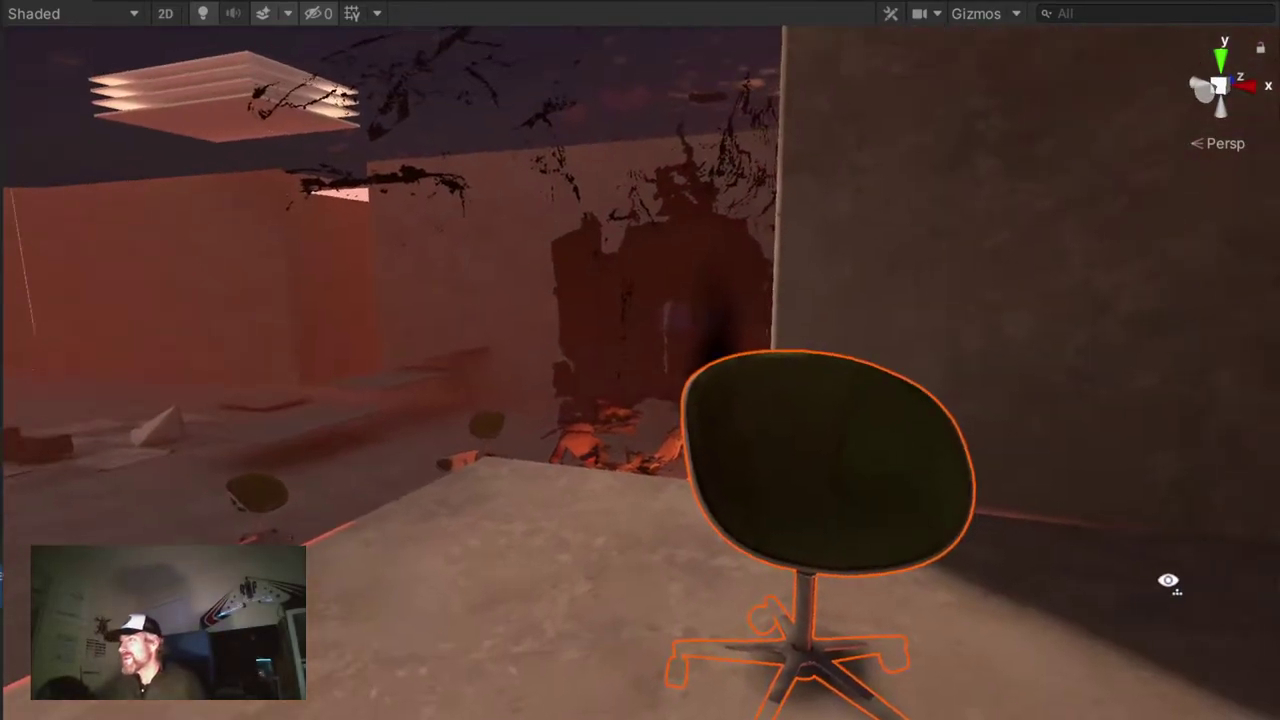
Turn toward the room, frame the selected object, and fly over to the glowing pool
middle_drag(499, 586, 745, 590)
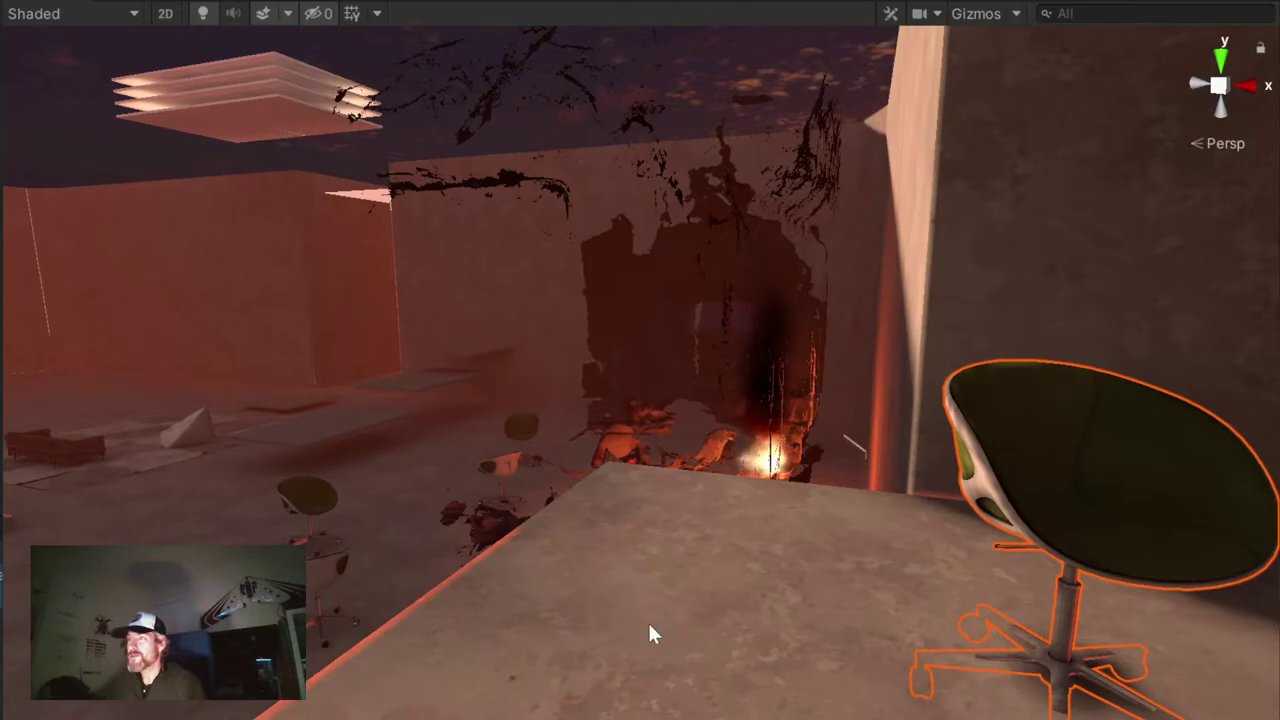
right_drag(649, 633, 575, 489)
key(f)
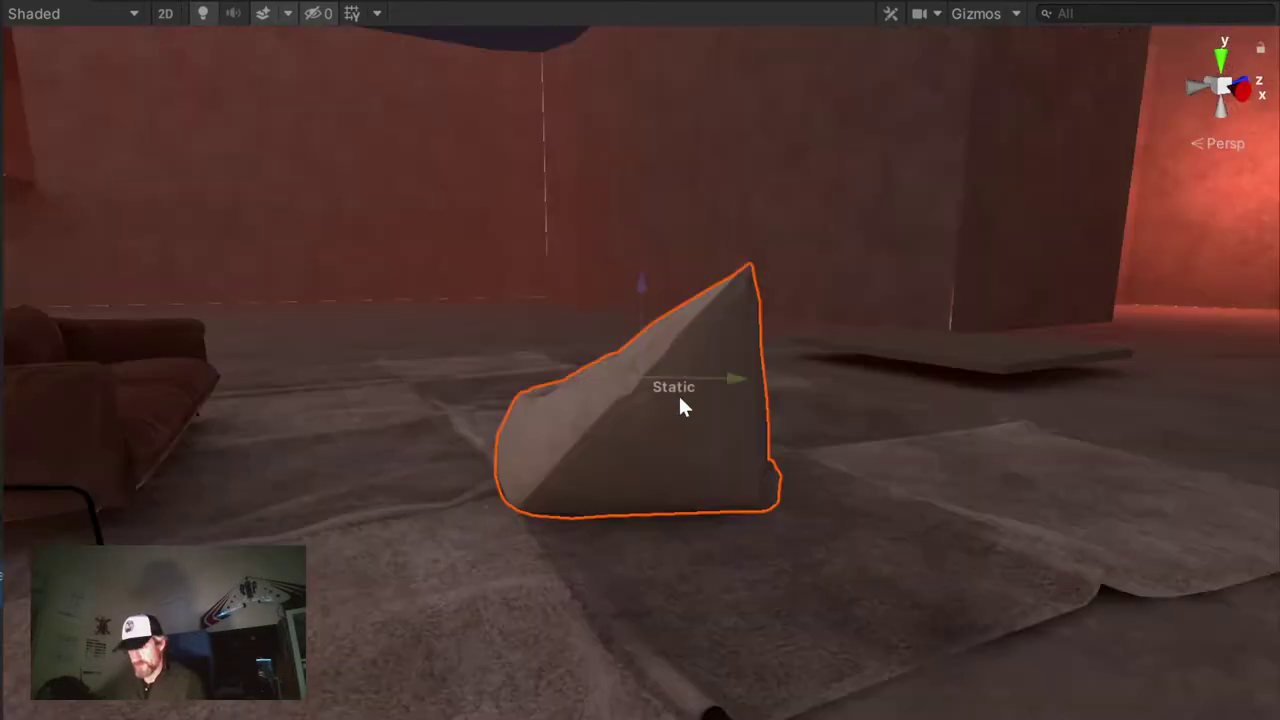
right_drag(540, 458, 749, 392)
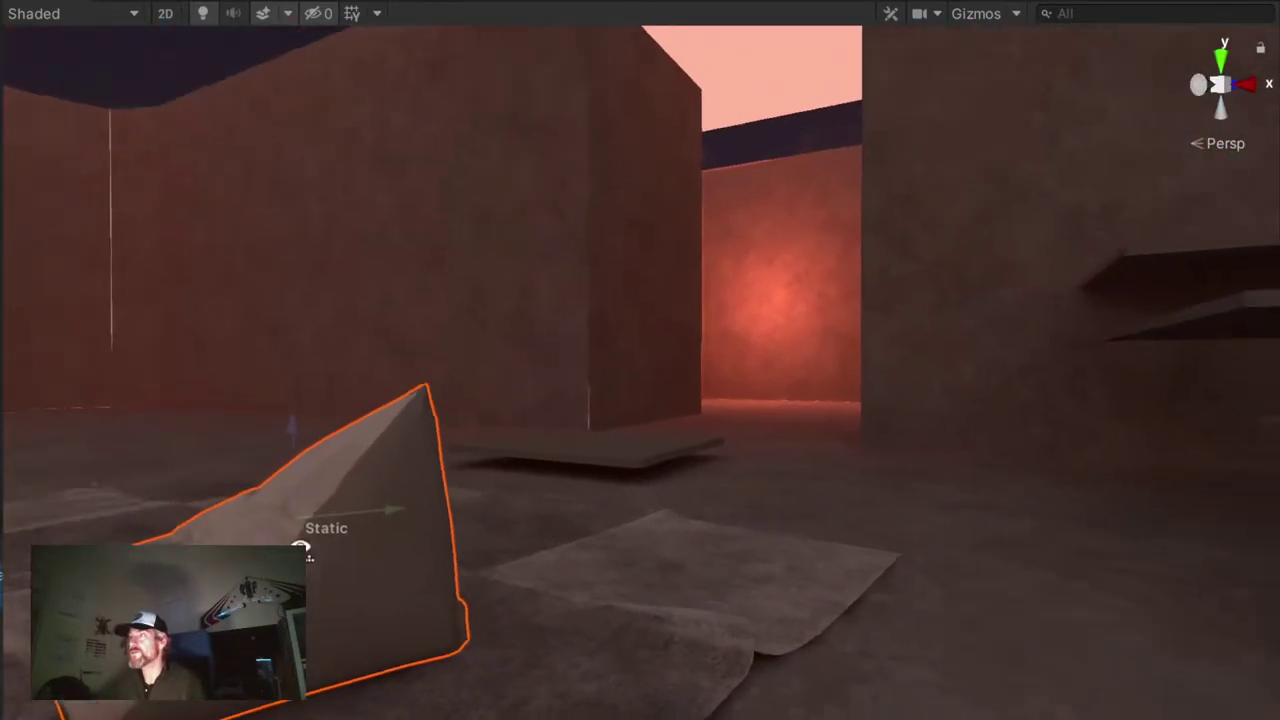
mouse_move(301, 549)
right_down()
mouse_move(574, 594)
mouse_move(369, 597)
mouse_move(729, 613)
mouse_move(634, 571)
mouse_move(740, 529)
mouse_move(903, 505)
mouse_move(837, 523)
mouse_move(903, 505)
mouse_move(1151, 543)
mouse_move(1216, 538)
right_up()
middle_drag(902, 541, 803, 532)
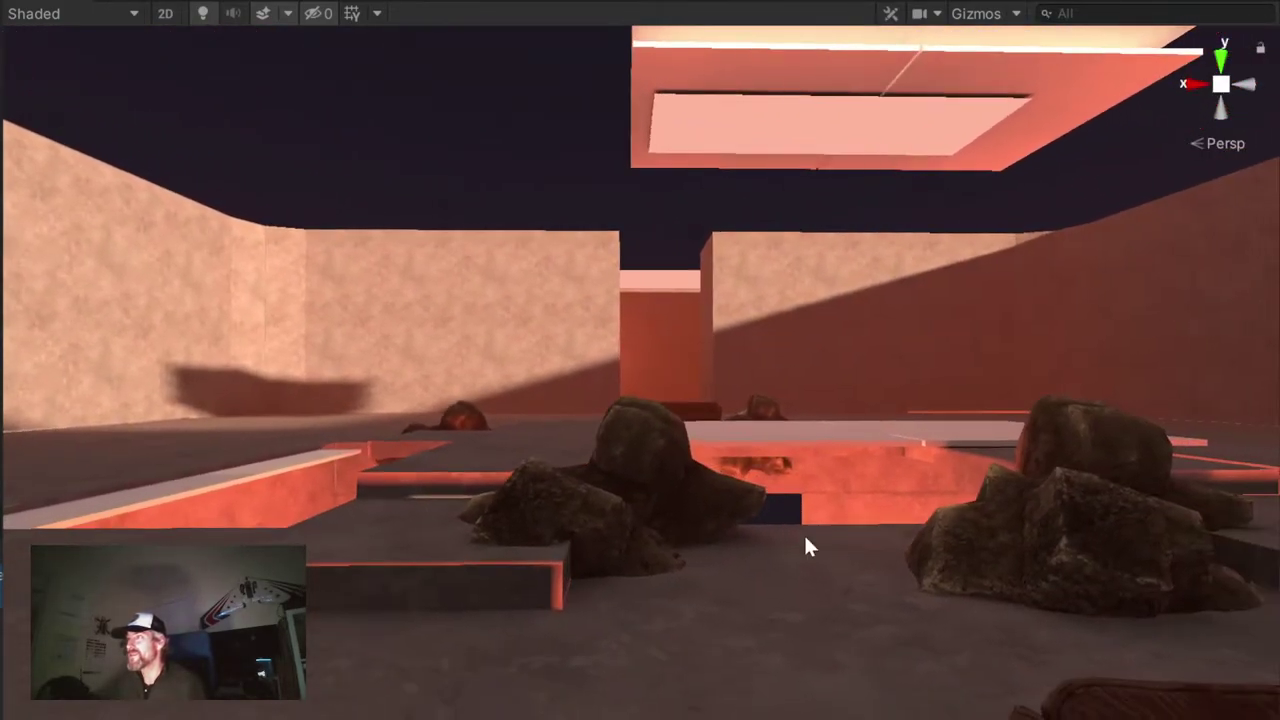
mouse_move(803, 532)
right_down()
mouse_move(623, 563)
mouse_move(334, 486)
mouse_move(681, 556)
mouse_move(614, 553)
right_up()
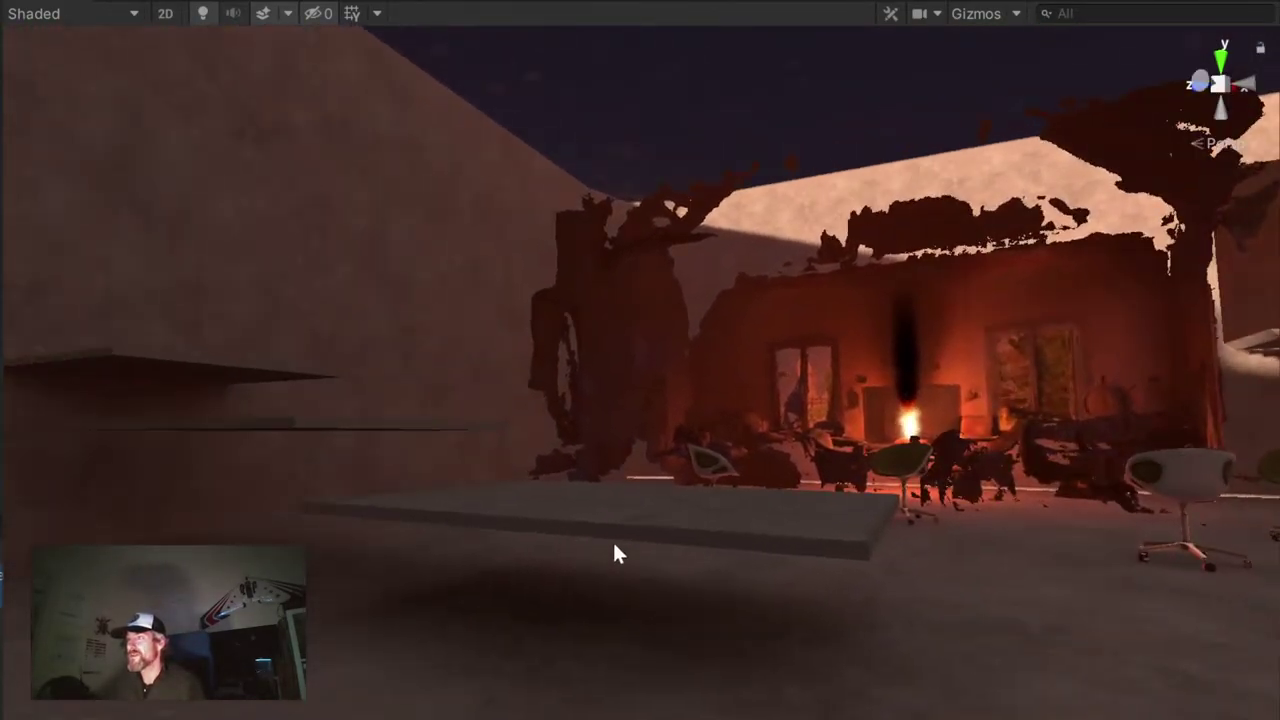
mouse_move(578, 574)
middle_down()
mouse_move(391, 680)
mouse_move(279, 716)
middle_up()
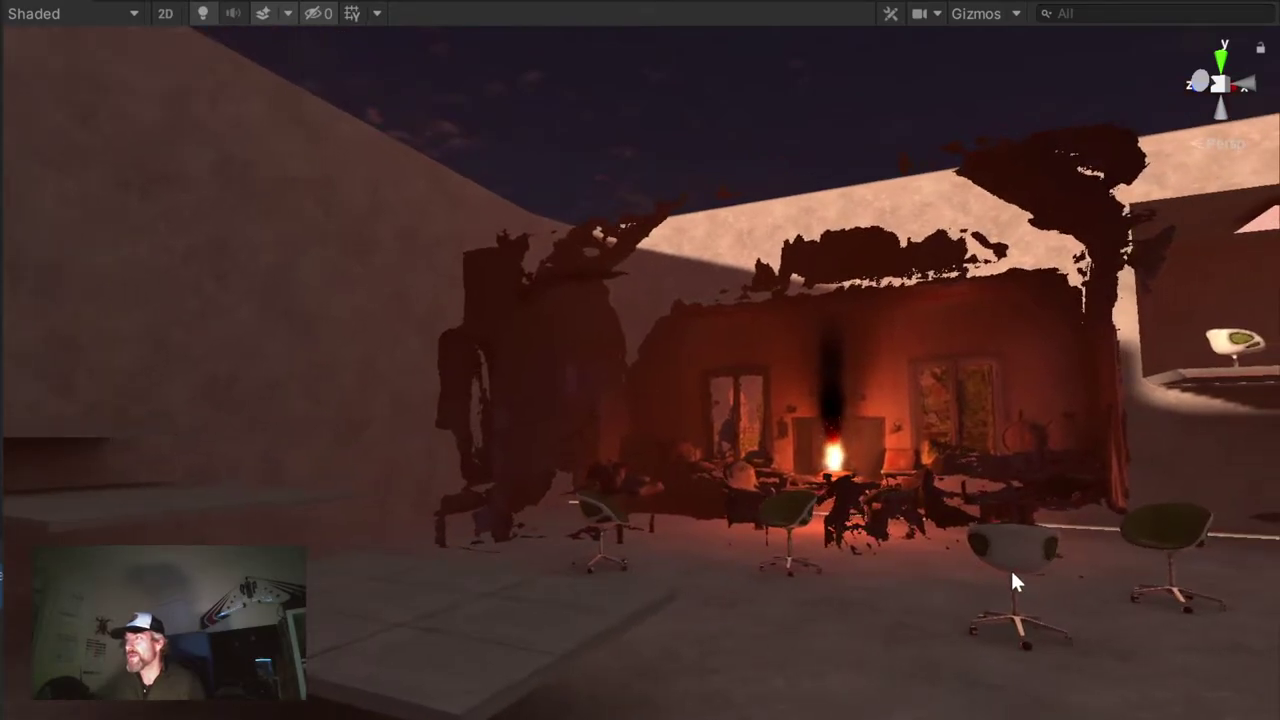
scroll(798, 578, up, 2)
right_drag(787, 578, 960, 571)
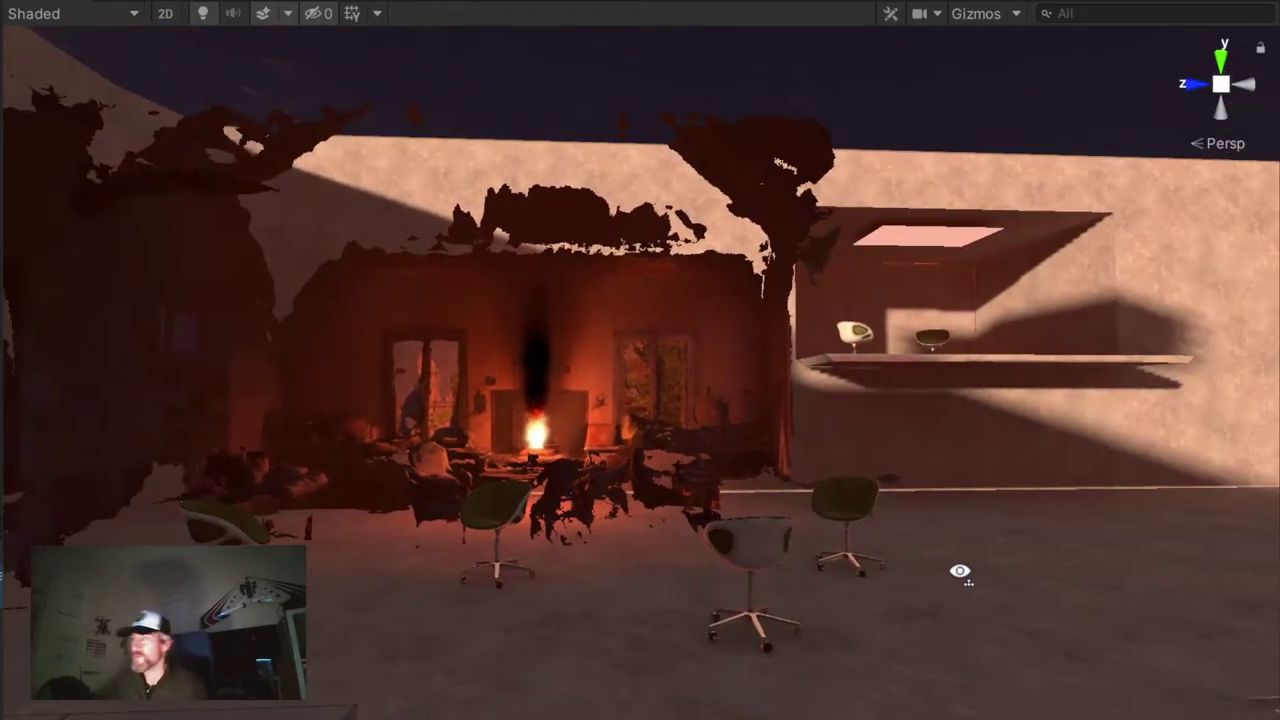
middle_drag(708, 623, 1098, 680)
scroll(484, 644, up, 2)
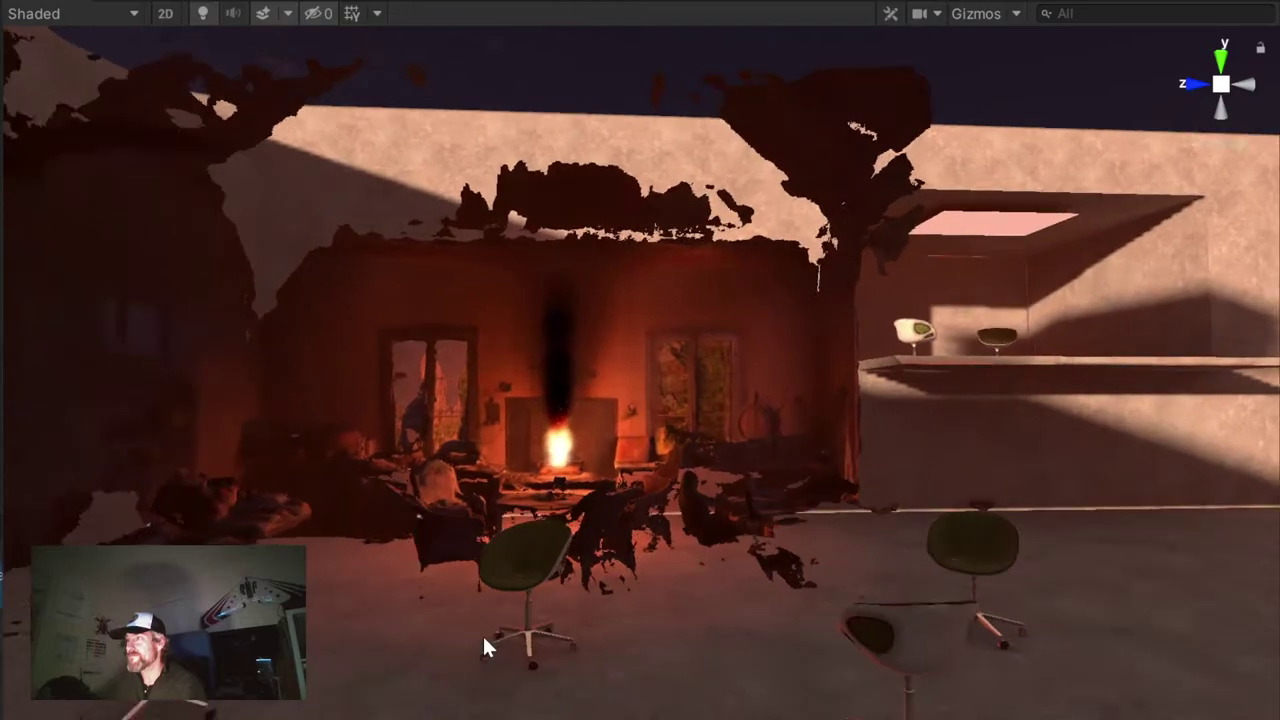
scroll(500, 608, up, 2)
middle_drag(466, 608, 786, 565)
scroll(760, 575, down, 2)
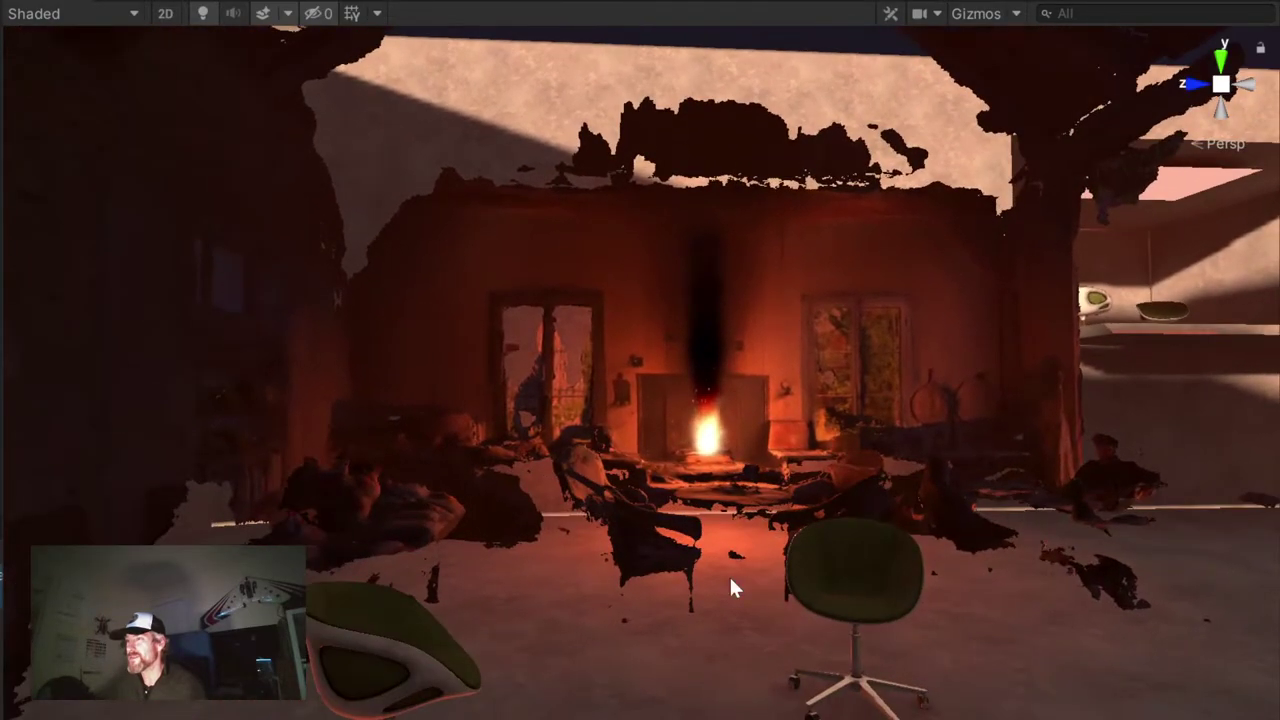
right_drag(729, 586, 800, 600)
middle_drag(537, 603, 945, 586)
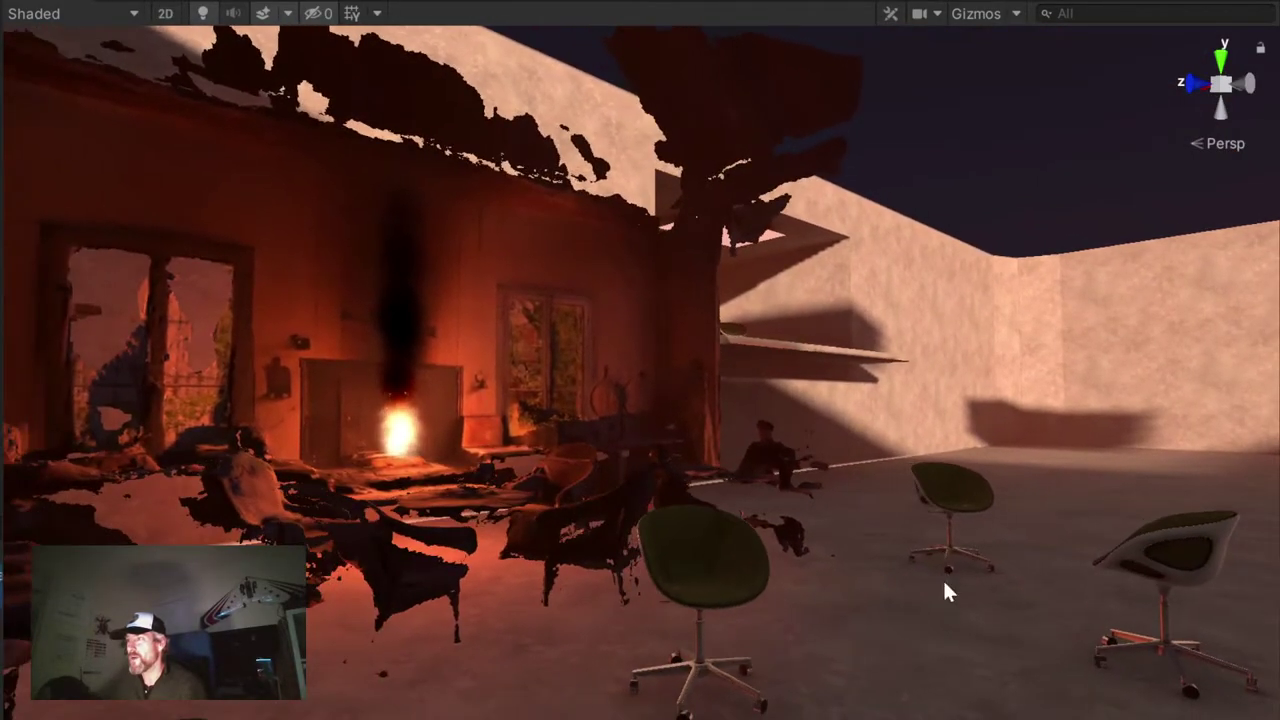
scroll(452, 582, up, 2)
mouse_move(482, 564)
middle_down()
mouse_move(691, 559)
mouse_move(427, 558)
mouse_move(297, 520)
middle_up()
scroll(691, 559, up, 1)
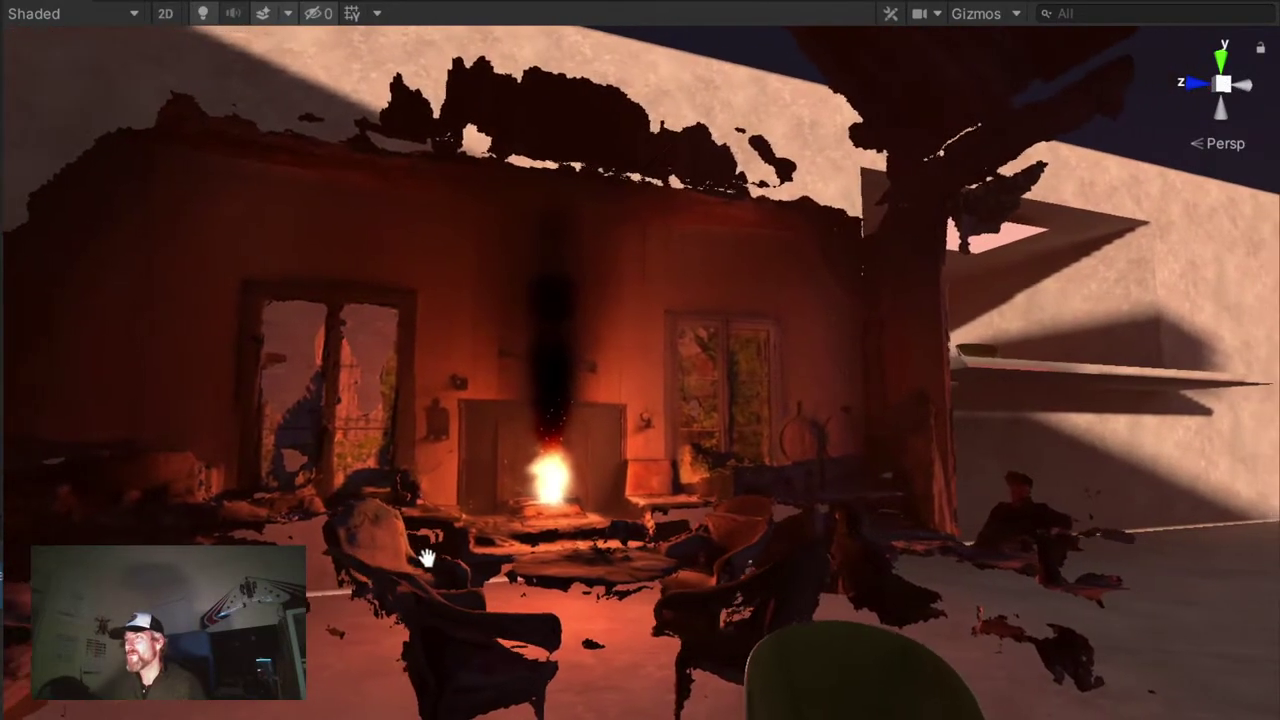
mouse_move(297, 520)
right_down()
mouse_move(686, 486)
mouse_move(571, 471)
mouse_move(606, 500)
mouse_move(743, 509)
mouse_move(806, 492)
right_up()
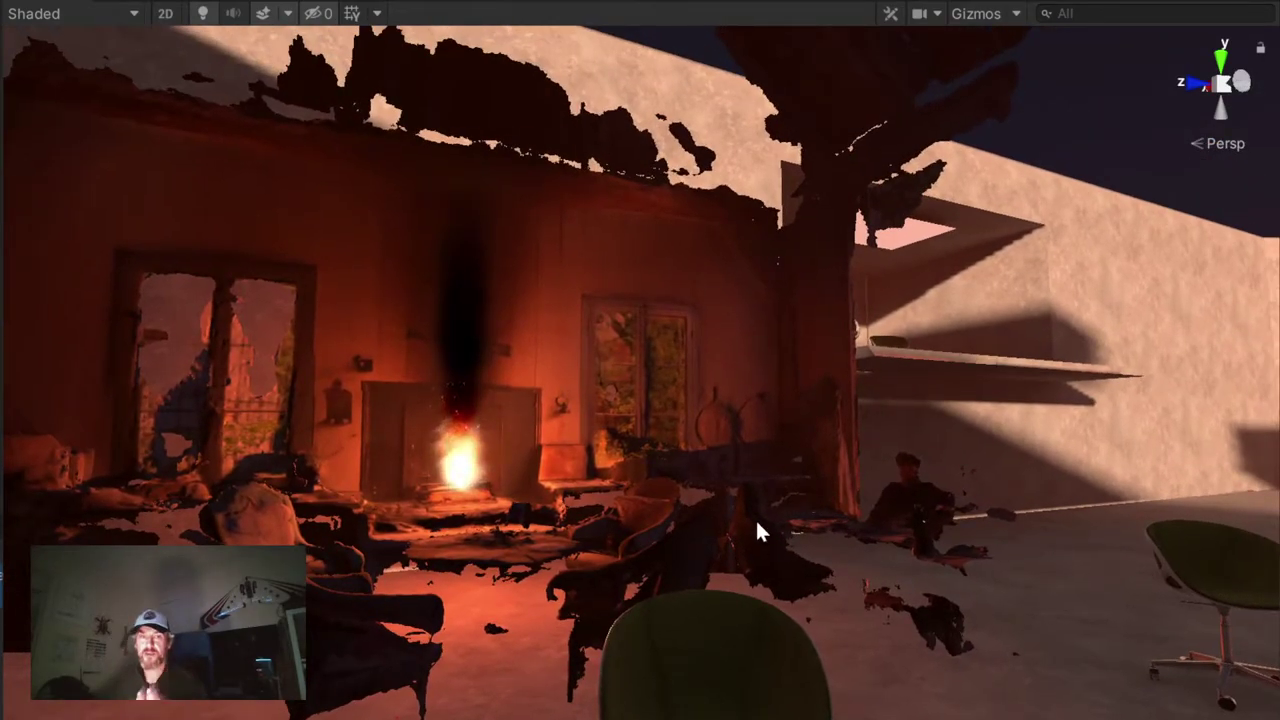
mouse_move(757, 528)
right_down()
mouse_move(814, 491)
mouse_move(957, 549)
right_up()
mouse_move(957, 549)
middle_down()
mouse_move(592, 548)
mouse_move(985, 550)
middle_up()
mouse_move(922, 665)
alt+mouse_down()
mouse_move(1009, 572)
mouse_move(869, 543)
alt+mouse_up()
mouse_move(641, 530)
alt+mouse_down()
mouse_move(903, 574)
mouse_move(583, 543)
mouse_move(573, 555)
mouse_move(723, 549)
mouse_move(388, 625)
alt+mouse_up()
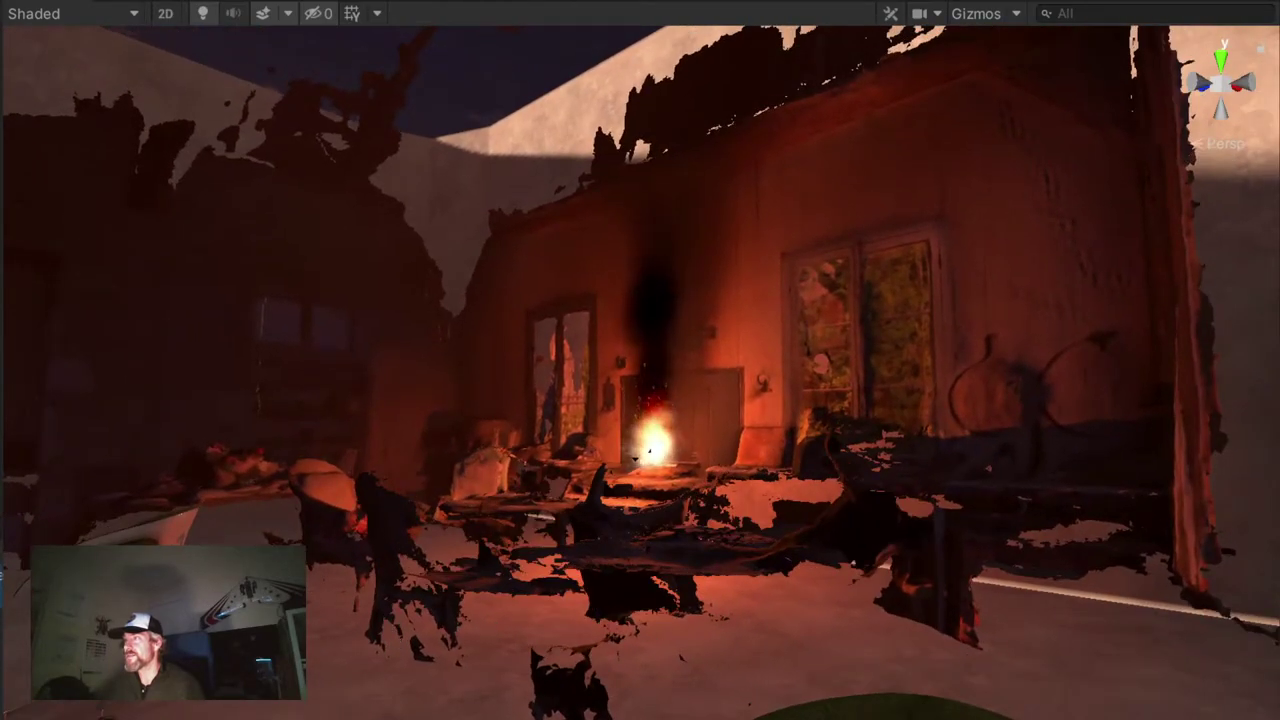
key(f)
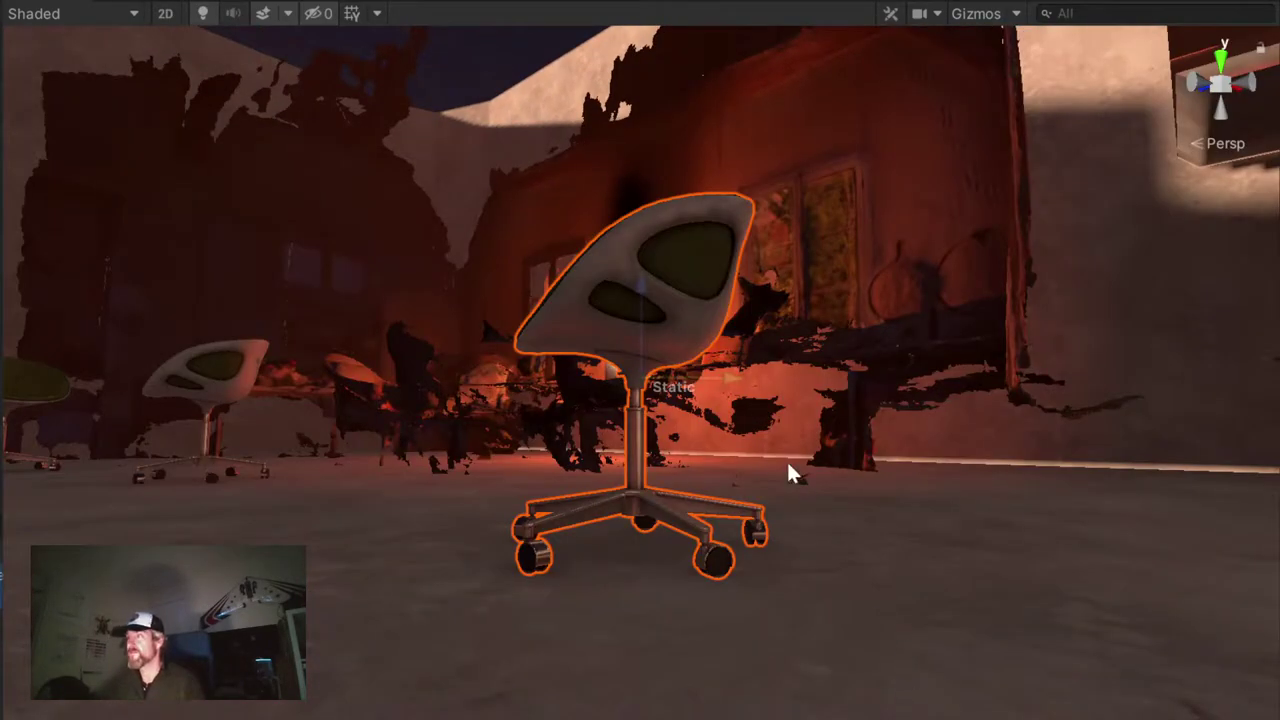
scroll(677, 310, up, 5)
scroll(654, 263, up, 2)
scroll(651, 386, up, 3)
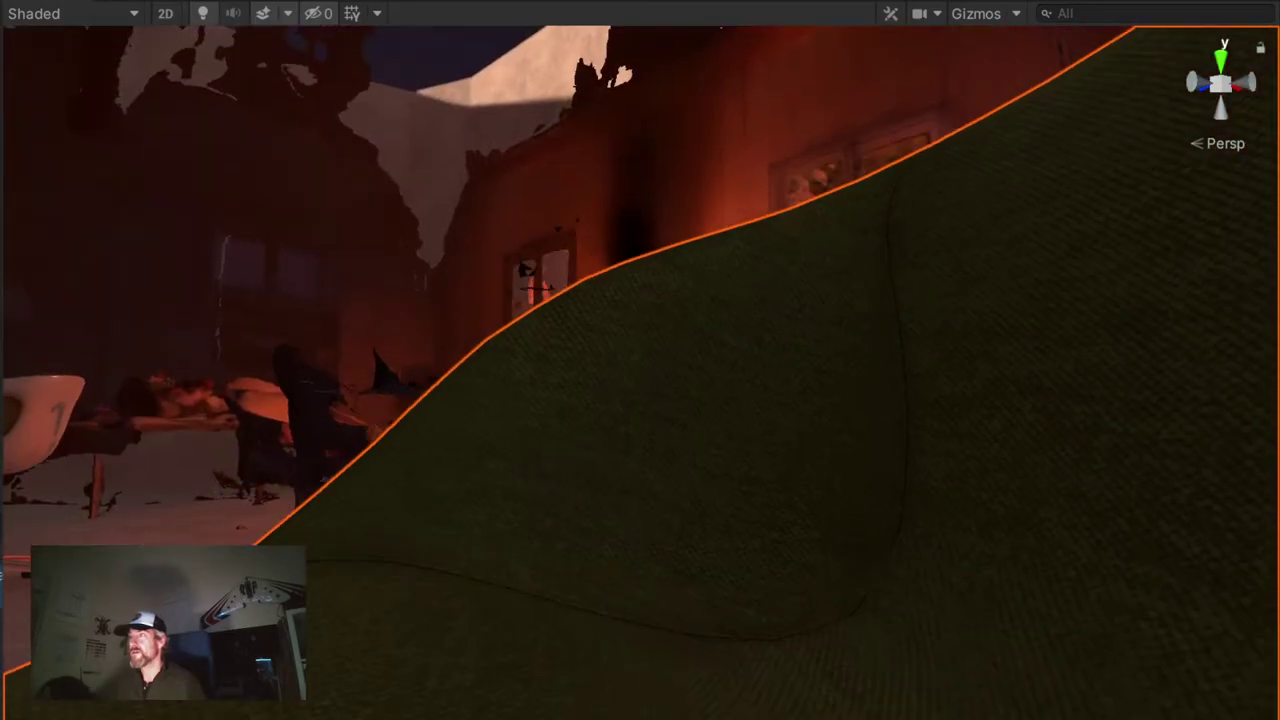
scroll(845, 330, down, 3)
scroll(831, 428, down, 3)
scroll(766, 543, down, 3)
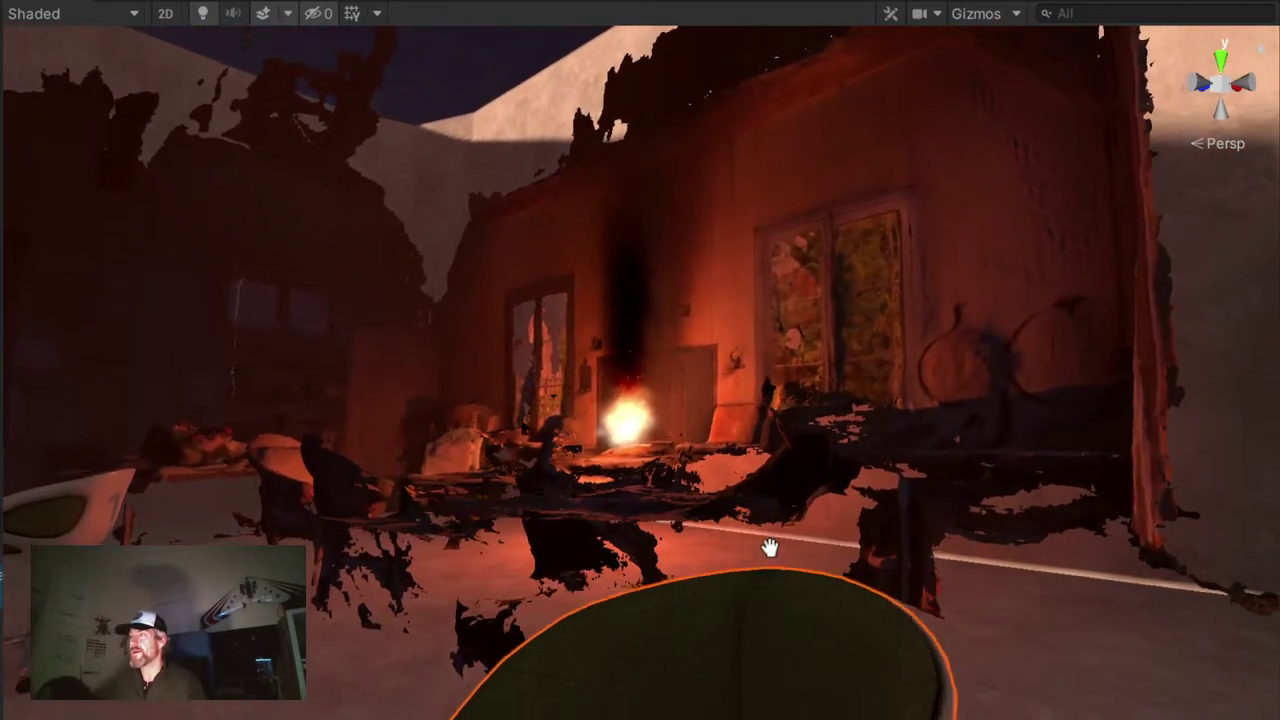
scroll(766, 543, down, 3)
right_drag(596, 391, 457, 420)
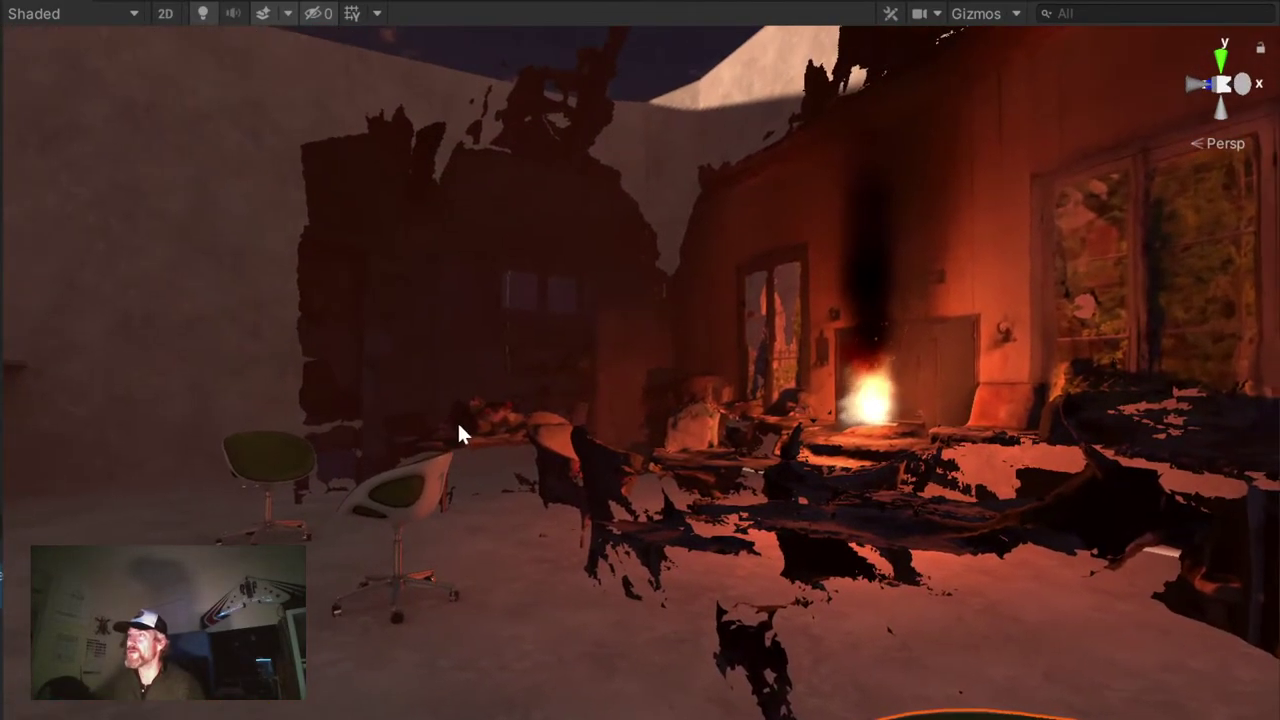
mouse_move(943, 428)
right_down()
mouse_move(937, 449)
mouse_move(314, 500)
mouse_move(757, 514)
mouse_move(391, 566)
mouse_move(712, 582)
mouse_move(694, 620)
mouse_move(840, 626)
mouse_move(706, 586)
mouse_move(449, 648)
mouse_move(377, 623)
mouse_move(703, 611)
mouse_move(552, 615)
right_up()
Fly into the burned fireplace room and on past the green chair toward the floating slab
mouse_move(676, 430)
right_down()
mouse_move(743, 540)
mouse_move(406, 537)
mouse_move(560, 531)
mouse_move(452, 541)
mouse_move(586, 410)
right_up()
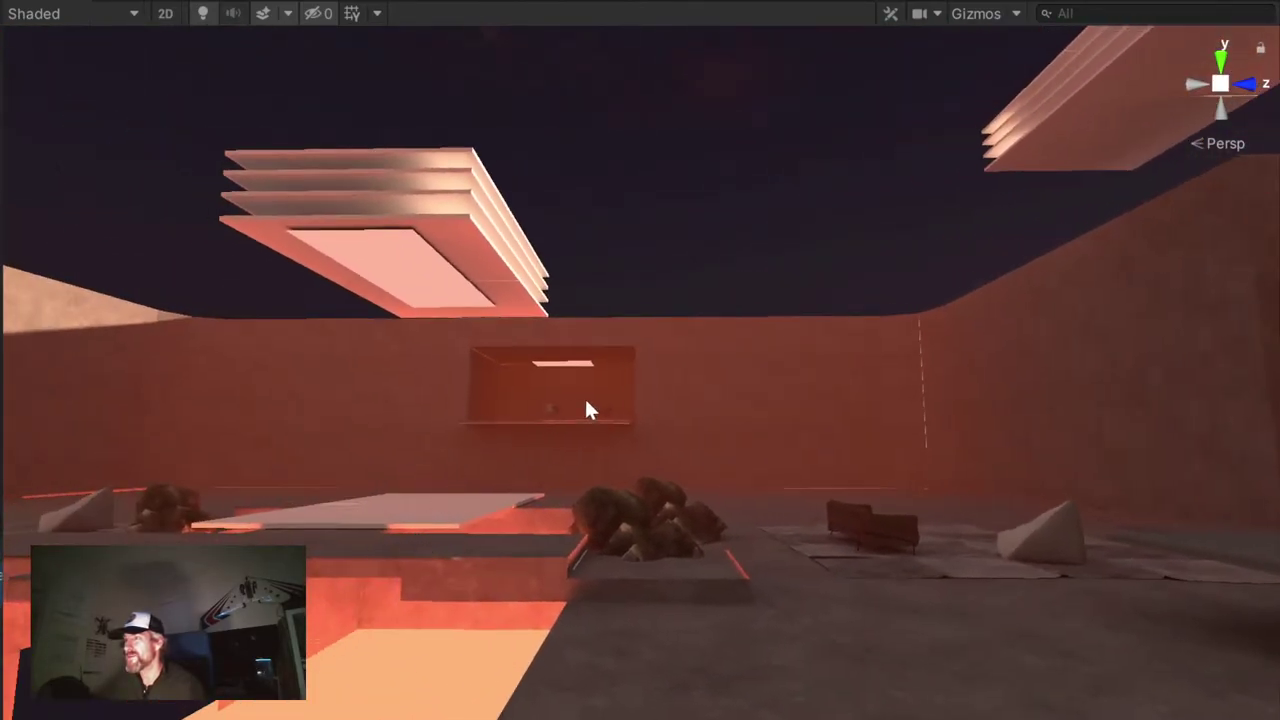
mouse_move(761, 481)
right_down()
mouse_move(829, 451)
mouse_move(406, 486)
mouse_move(830, 440)
right_up()
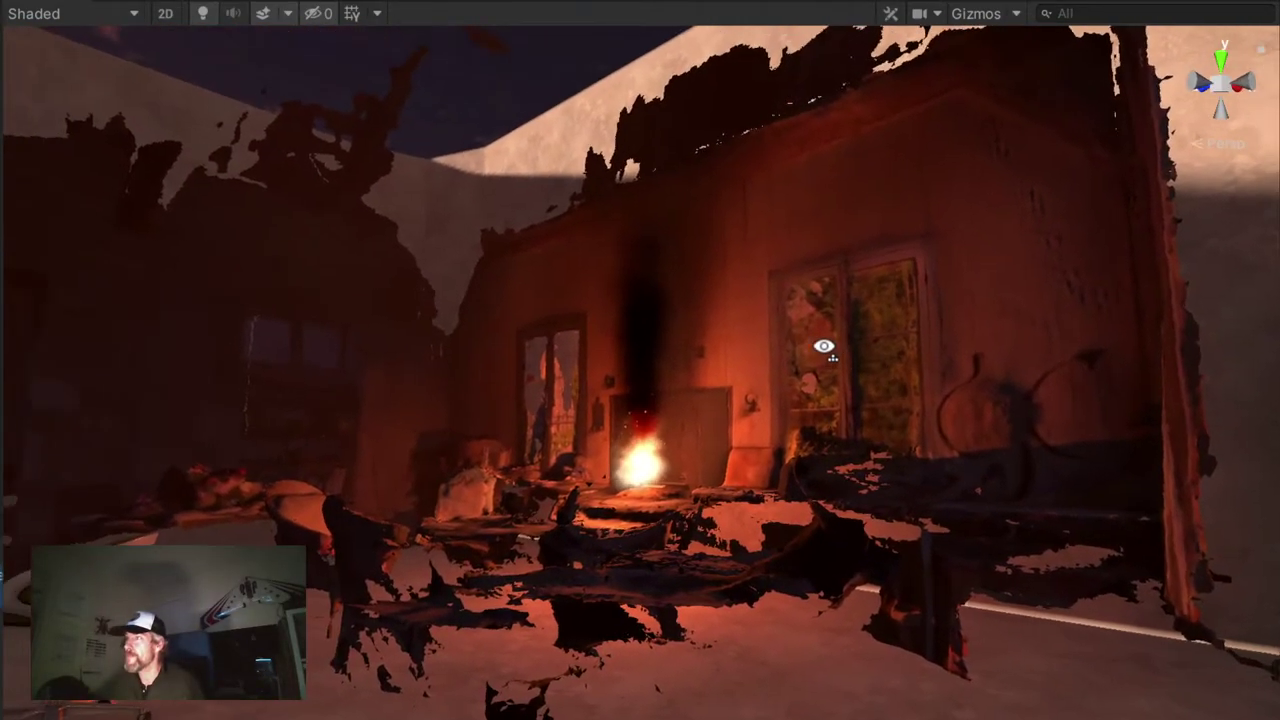
mouse_move(762, 345)
right_down()
mouse_move(897, 463)
mouse_move(951, 426)
mouse_move(729, 443)
mouse_move(714, 472)
right_up()
middle_drag(703, 486, 434, 577)
scroll(726, 380, up, 3)
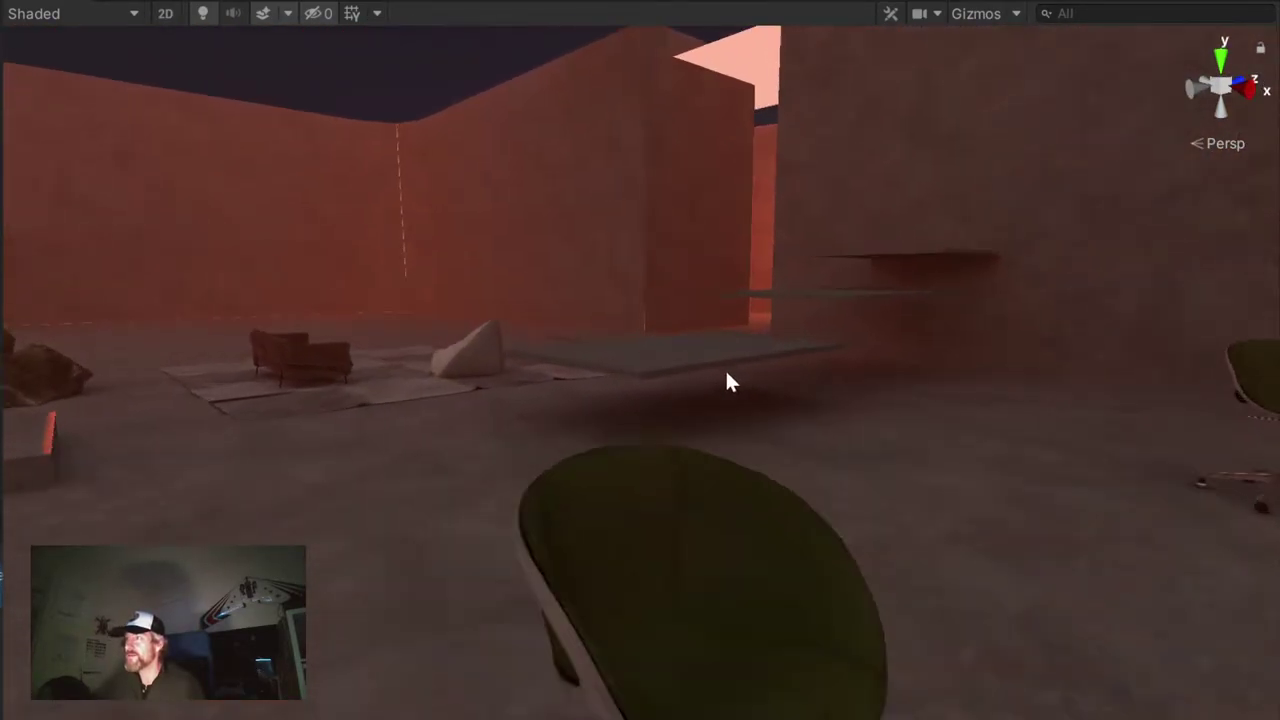
scroll(717, 403, up, 2)
mouse_move(717, 403)
right_down()
mouse_move(843, 467)
mouse_move(803, 480)
mouse_move(529, 85)
right_up()
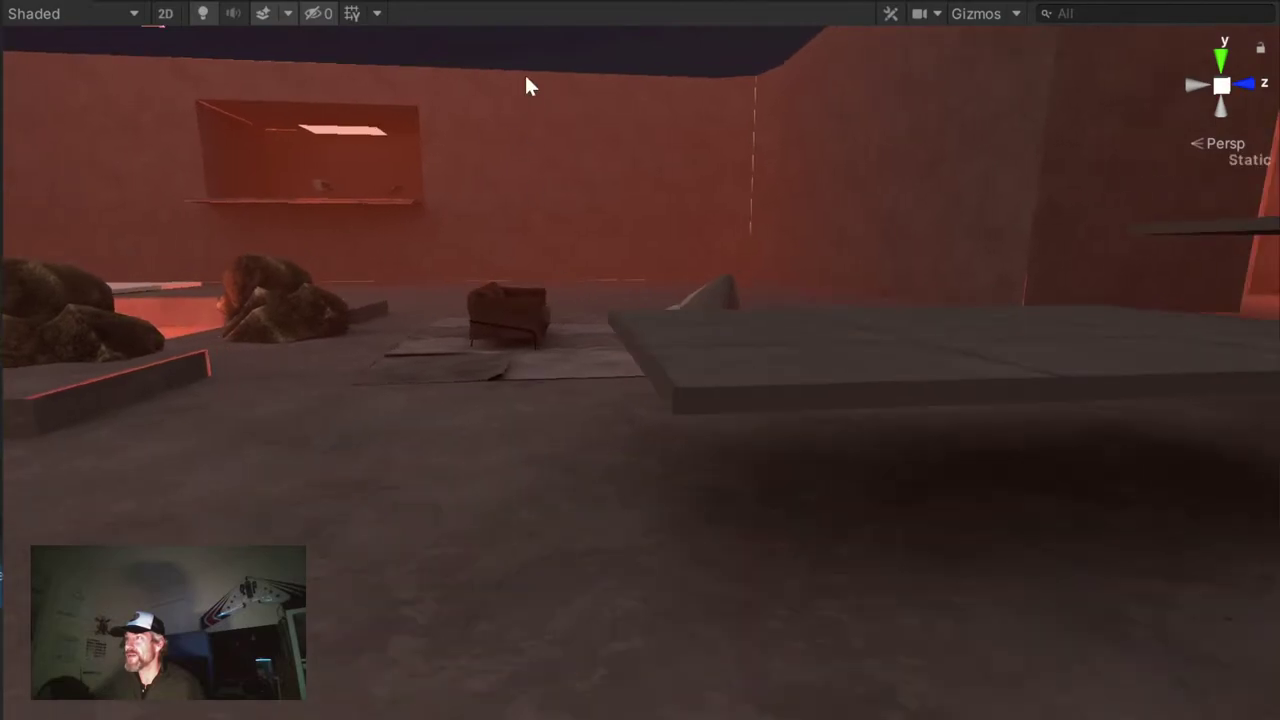
mouse_move(1160, 530)
middle_down()
mouse_move(1008, 523)
mouse_move(774, 403)
mouse_move(697, 494)
mouse_move(1193, 601)
middle_up()
scroll(607, 440, up, 5)
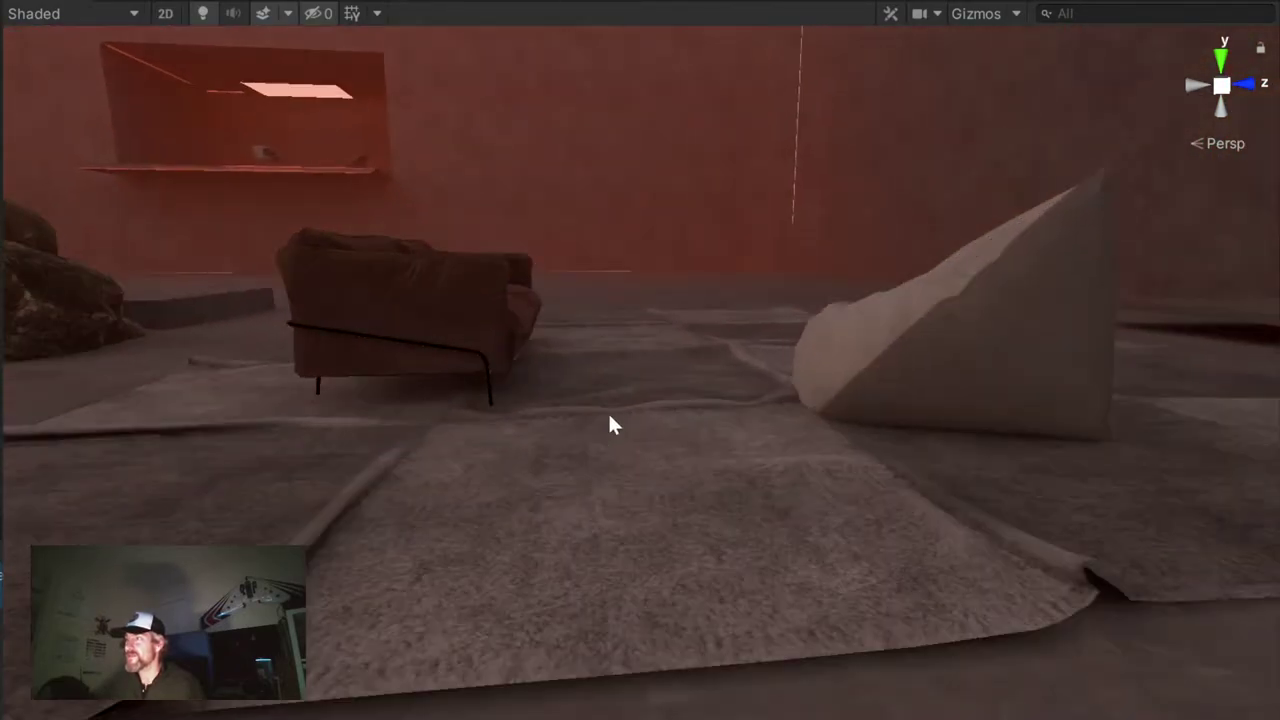
Inspect the brown chair, rocks and wall window, then pull back to the sofa and left walls
mouse_move(608, 423)
middle_down()
mouse_move(626, 500)
mouse_move(588, 495)
middle_up()
mouse_move(588, 495)
right_down()
mouse_move(909, 429)
mouse_move(400, 414)
right_up()
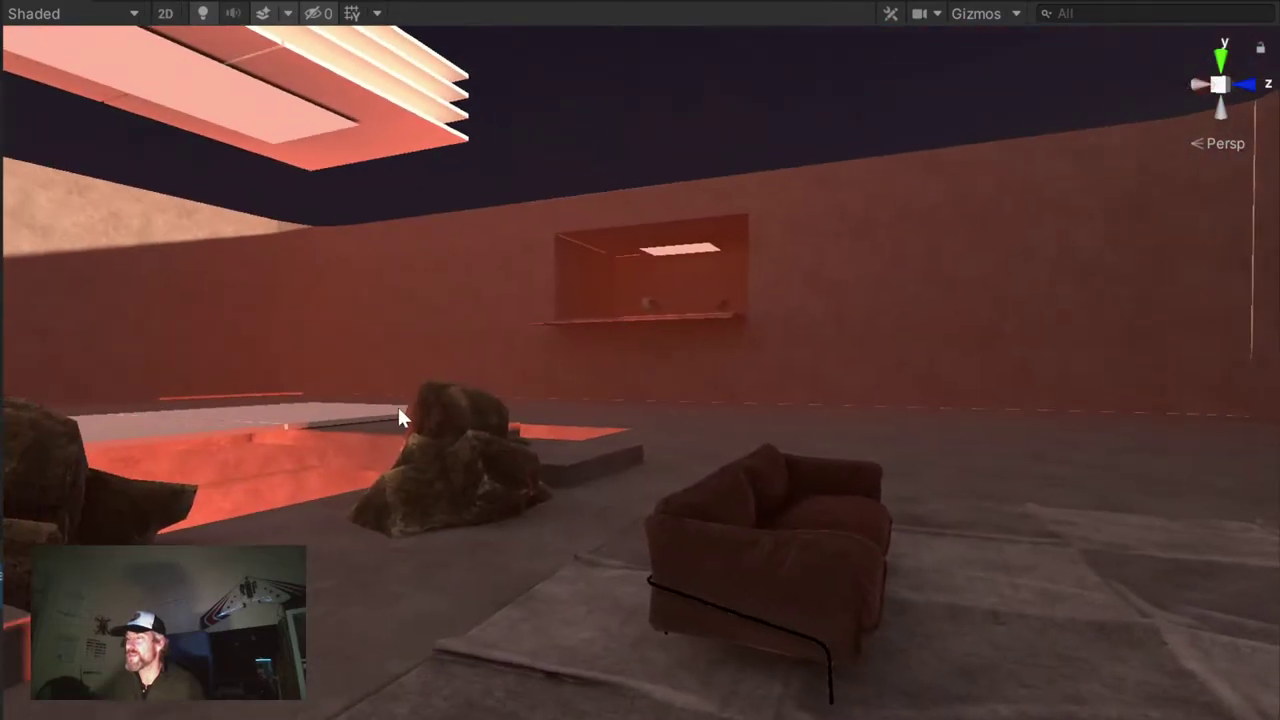
mouse_move(400, 414)
middle_down()
mouse_move(957, 528)
mouse_move(397, 449)
middle_up()
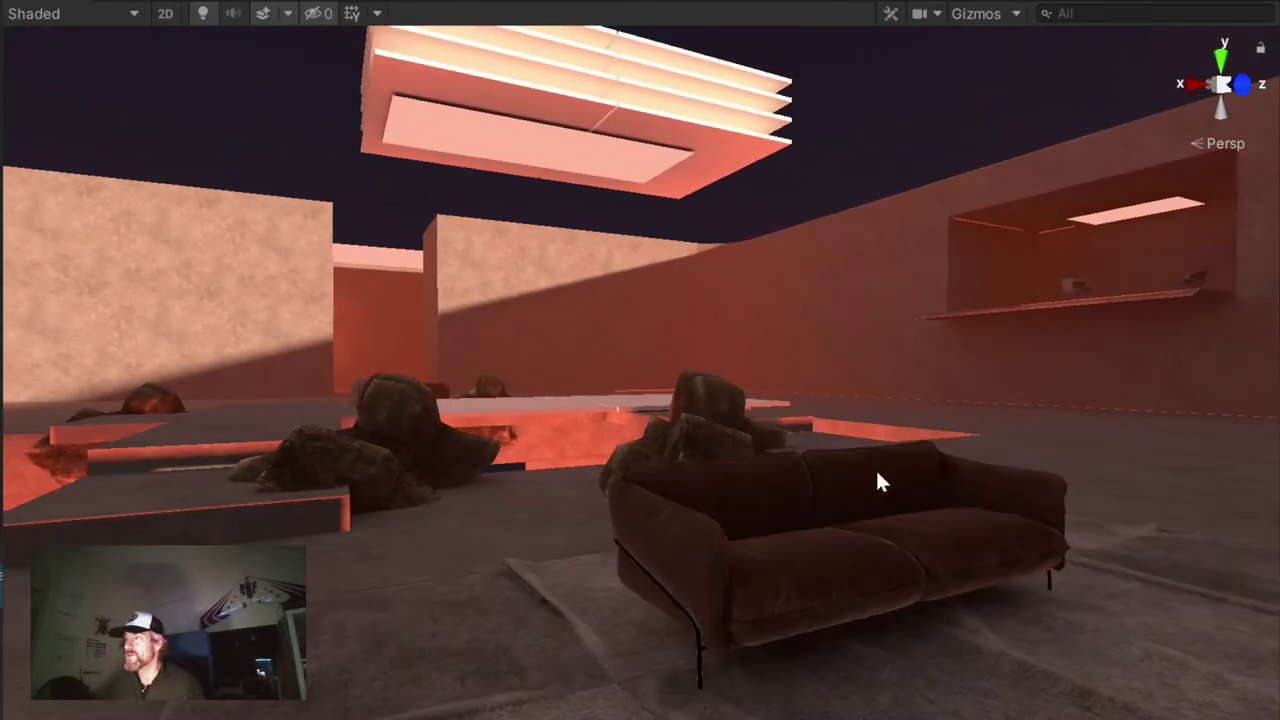
middle_drag(877, 480, 571, 514)
scroll(660, 458, down, 2)
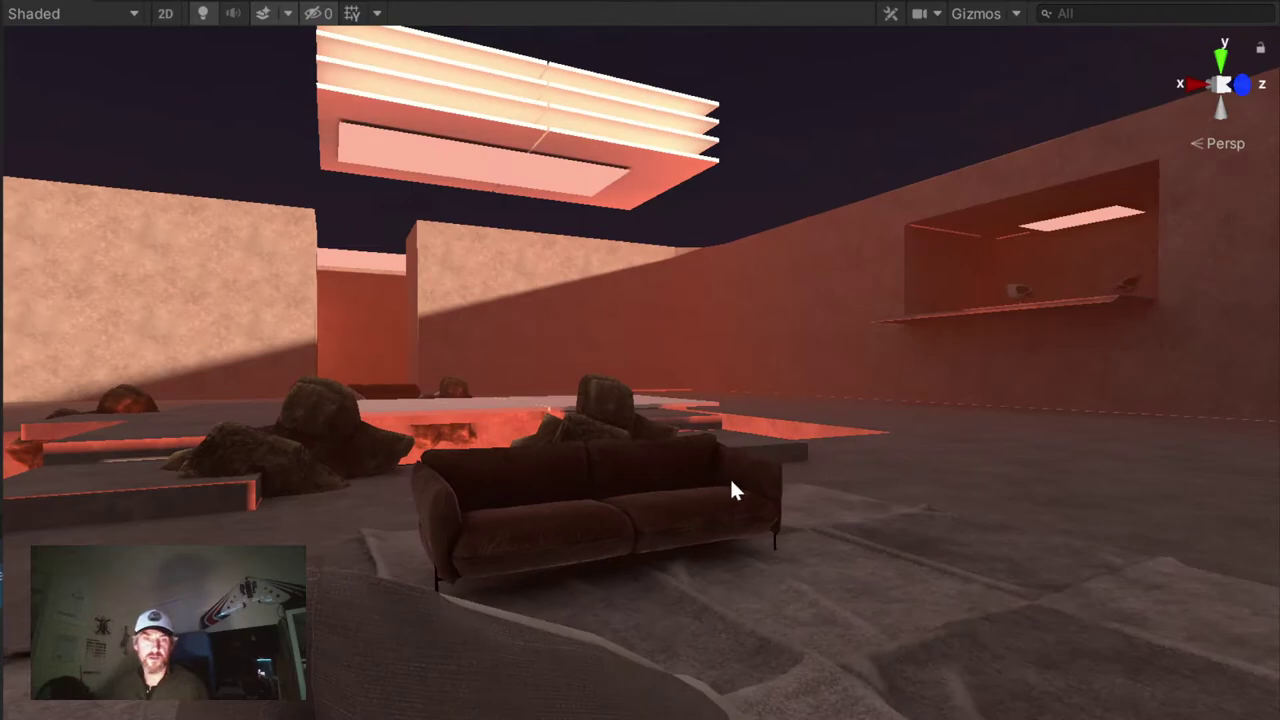
mouse_move(731, 490)
right_down()
mouse_move(491, 543)
mouse_move(222, 538)
right_up()
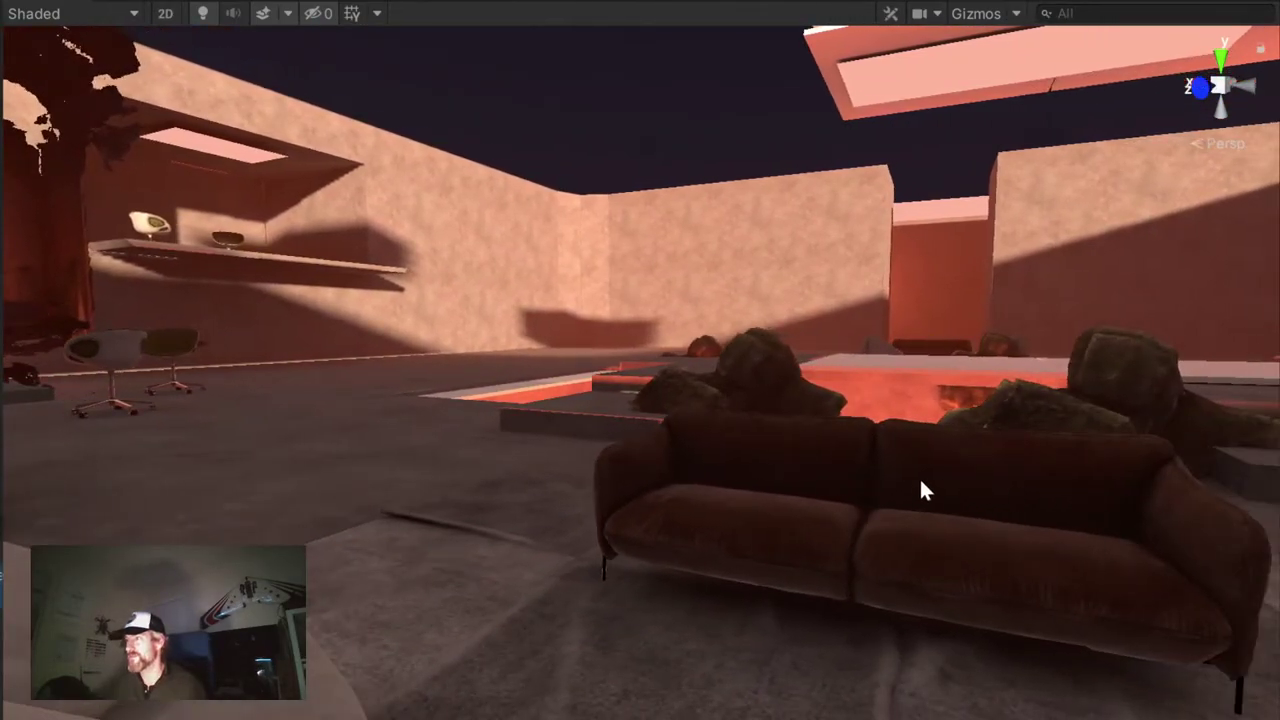
scroll(919, 476, down, 3)
Move in on the sofa with the fire behind it and centre the floating slab
middle_drag(998, 523, 846, 551)
right_drag(897, 514, 840, 535)
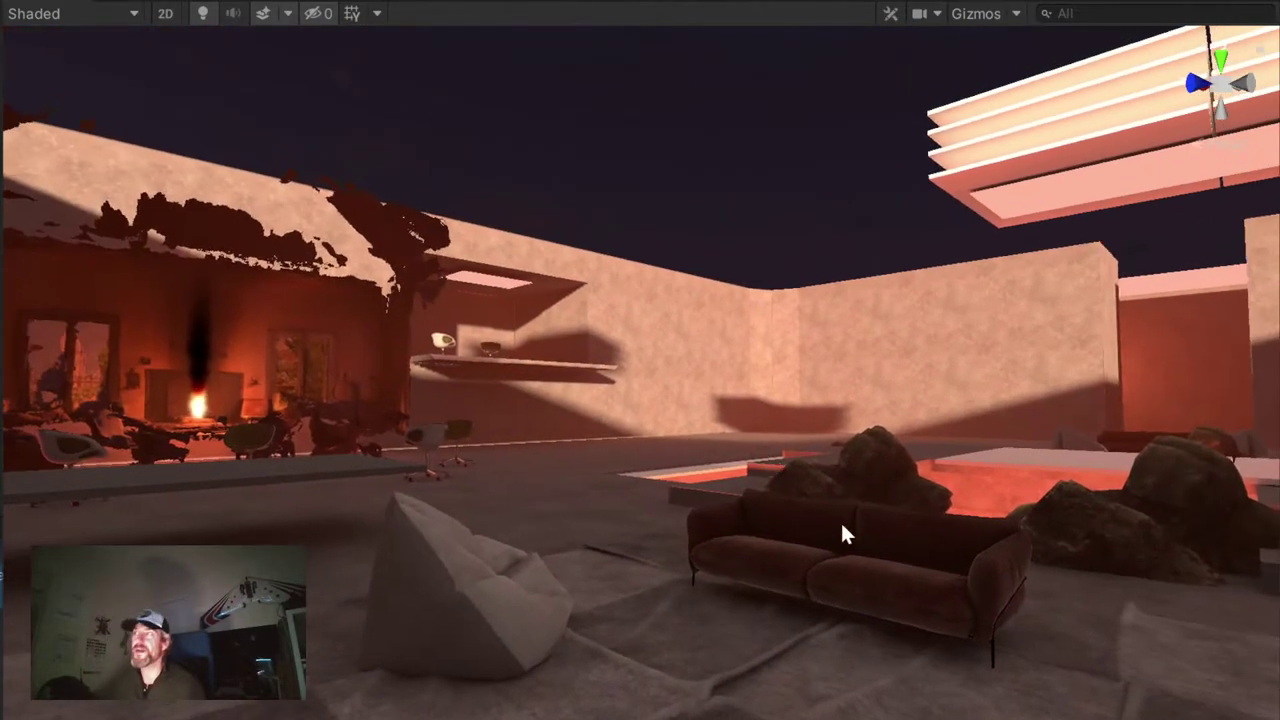
middle_drag(842, 529, 554, 551)
right_drag(554, 551, 663, 537)
middle_drag(663, 537, 670, 565)
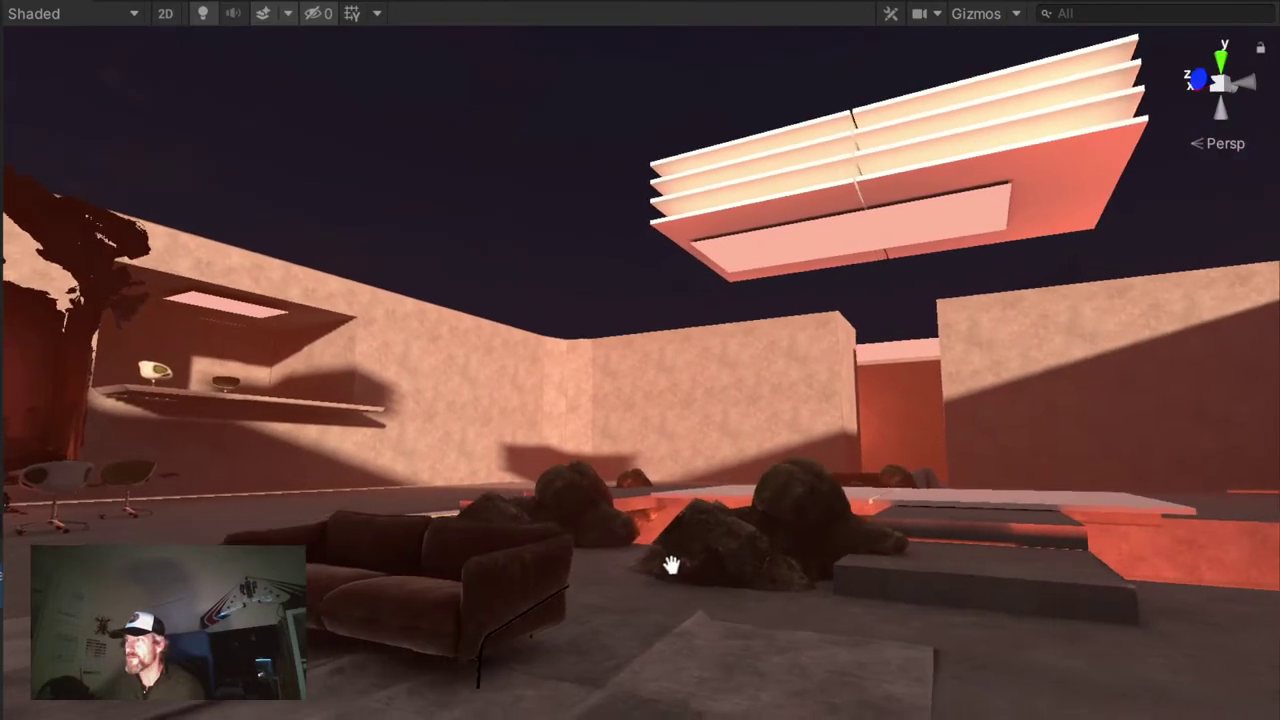
scroll(700, 560, down, 2)
Pan across the lounge sofa toward the fire-lit walls, fireplace room and ceiling slab
right_drag(837, 557, 751, 611)
mouse_move(751, 611)
middle_down()
mouse_move(678, 578)
mouse_move(543, 603)
middle_up()
mouse_move(543, 603)
right_down()
mouse_move(914, 606)
mouse_move(800, 597)
right_up()
mouse_move(800, 597)
middle_down()
mouse_move(449, 583)
mouse_move(543, 560)
mouse_move(622, 573)
mouse_move(574, 523)
middle_up()
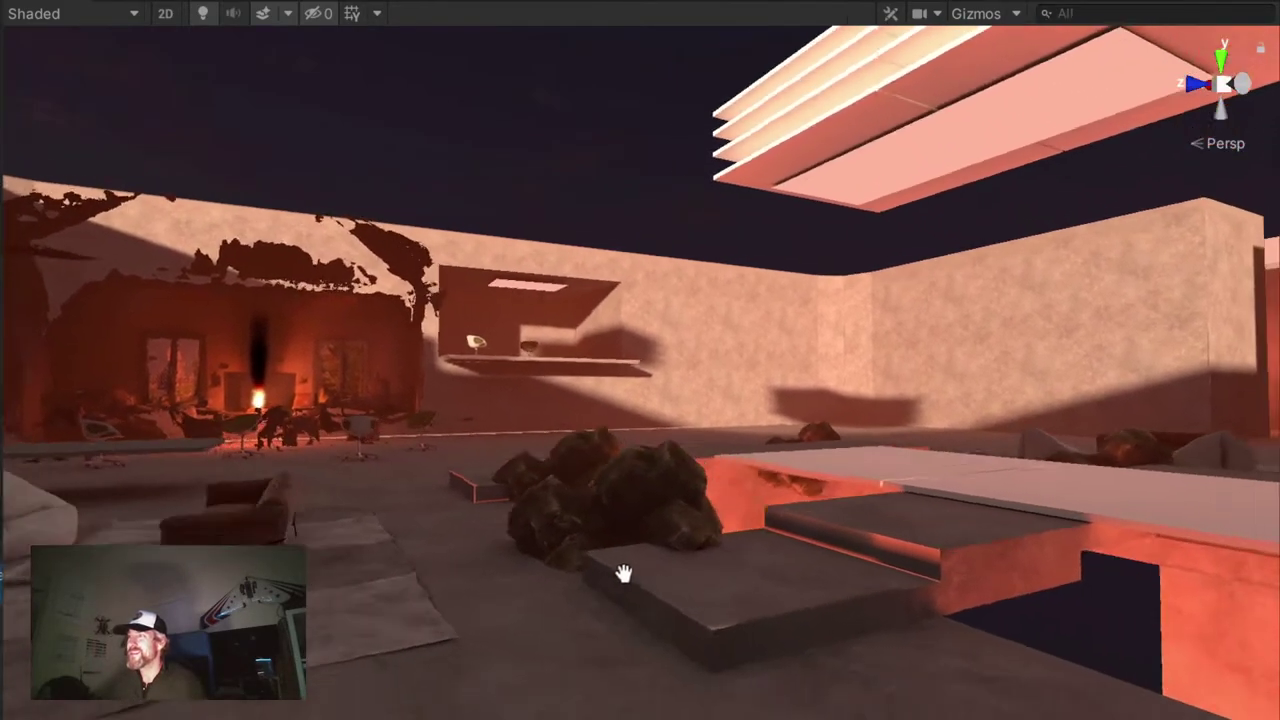
right_drag(574, 523, 908, 524)
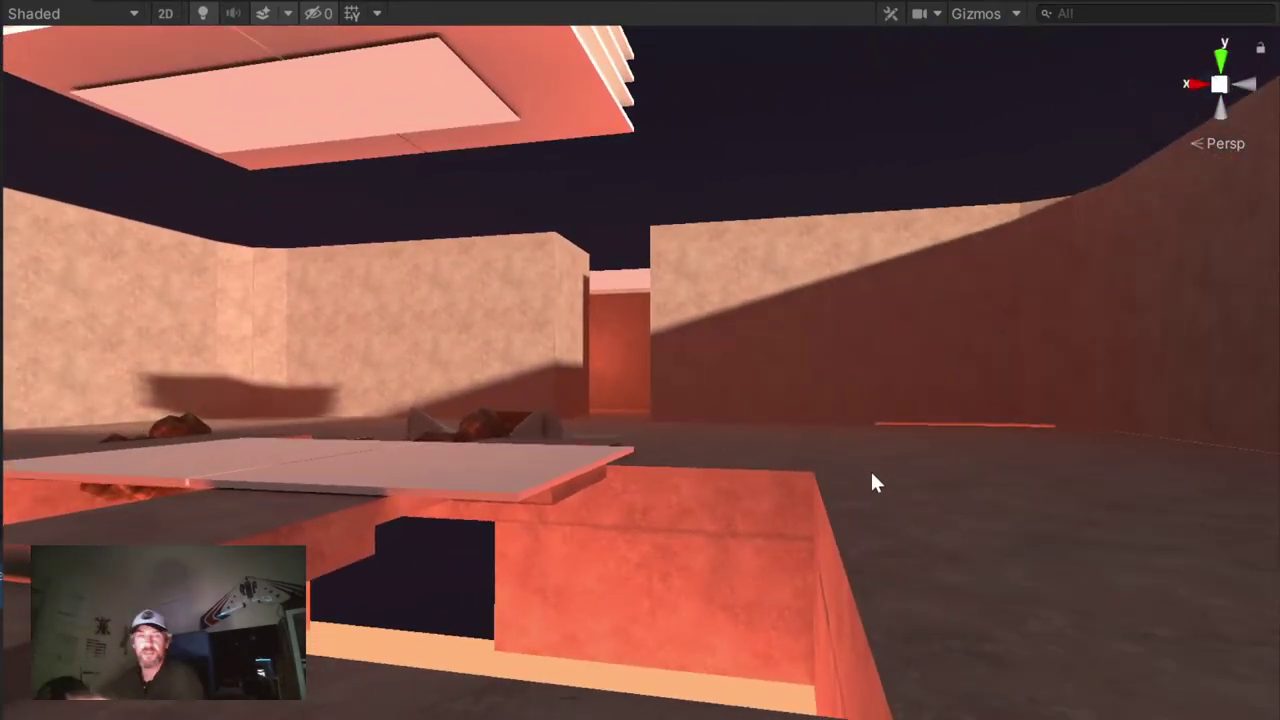
right_drag(871, 480, 530, 502)
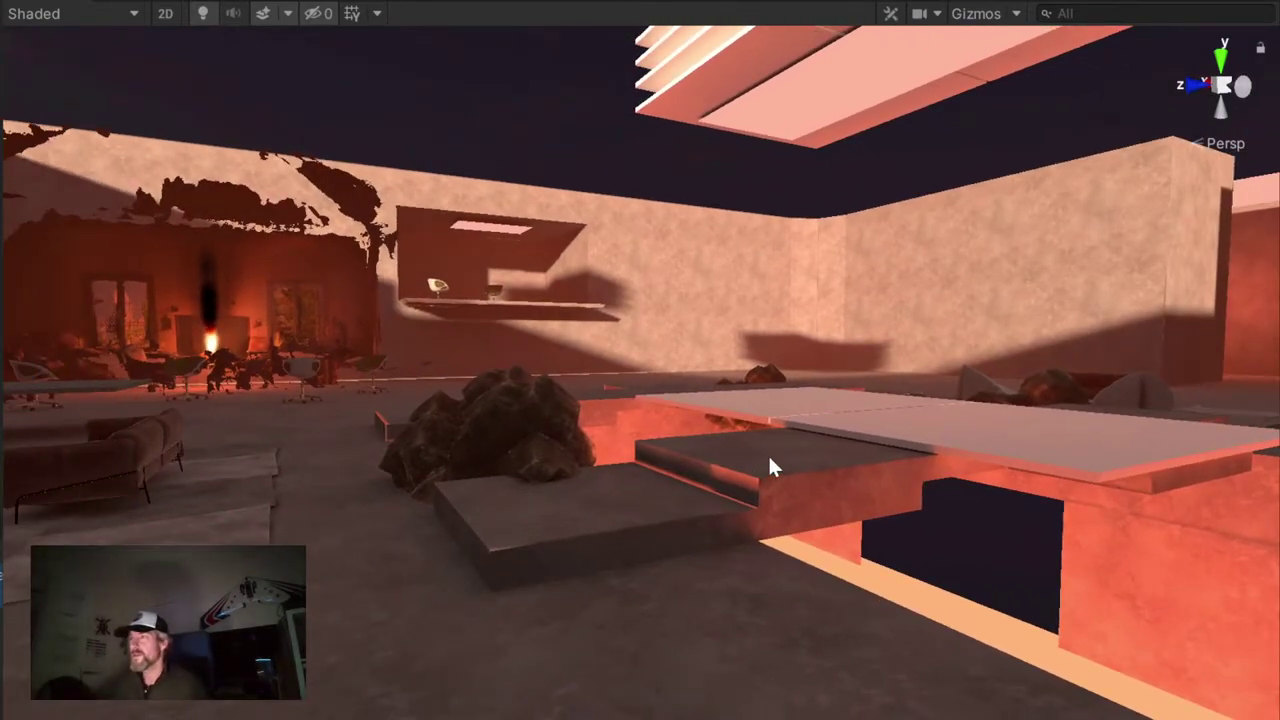
mouse_move(768, 453)
right_down()
mouse_move(760, 203)
mouse_move(920, 280)
mouse_move(471, 186)
mouse_move(314, 220)
mouse_move(905, 448)
right_up()
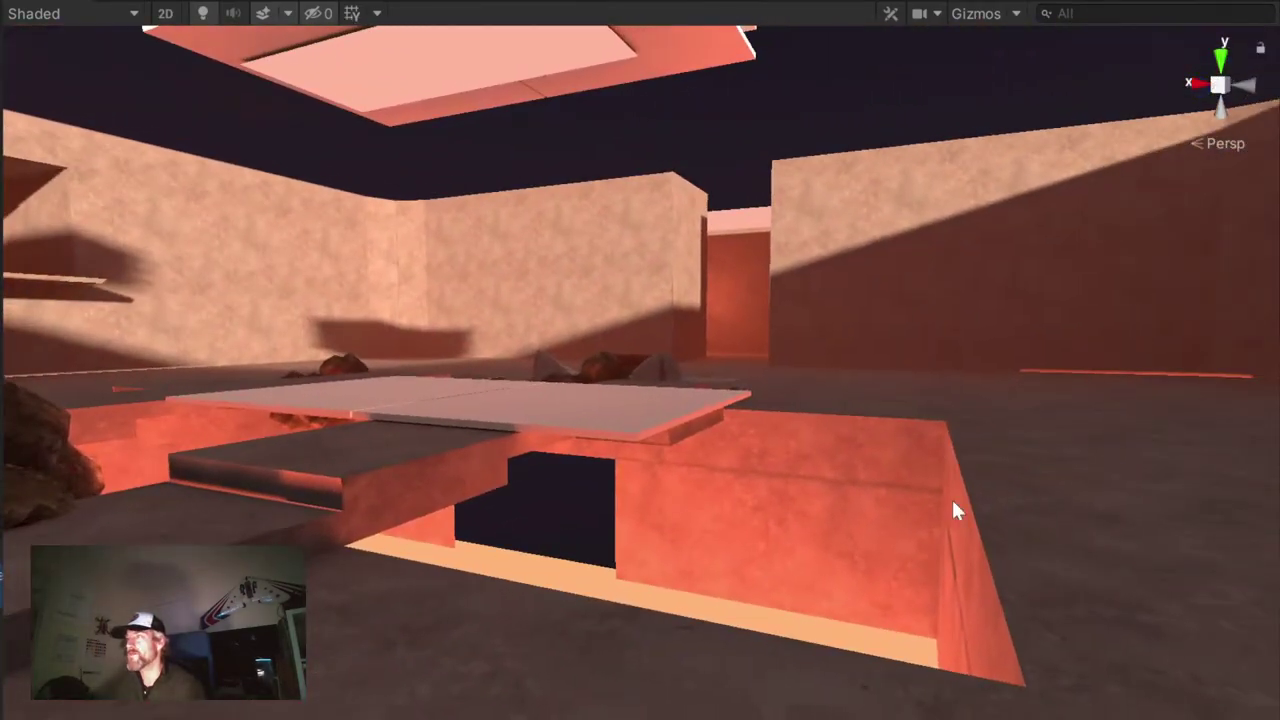
Orbit past the rocks to the fire pit and open the Shading Mode list
scroll(955, 510, up, 3)
scroll(648, 403, up, 2)
scroll(648, 403, up, 2)
scroll(661, 427, up, 2)
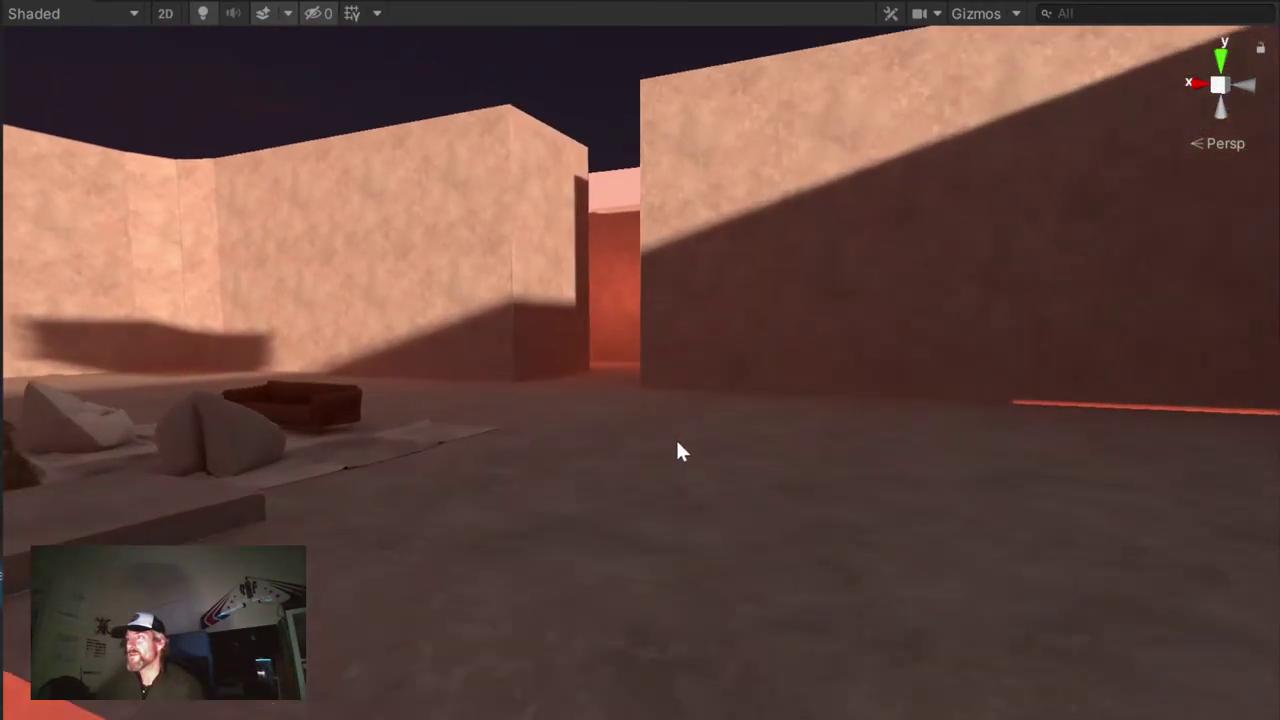
alt+drag(677, 452, 688, 611)
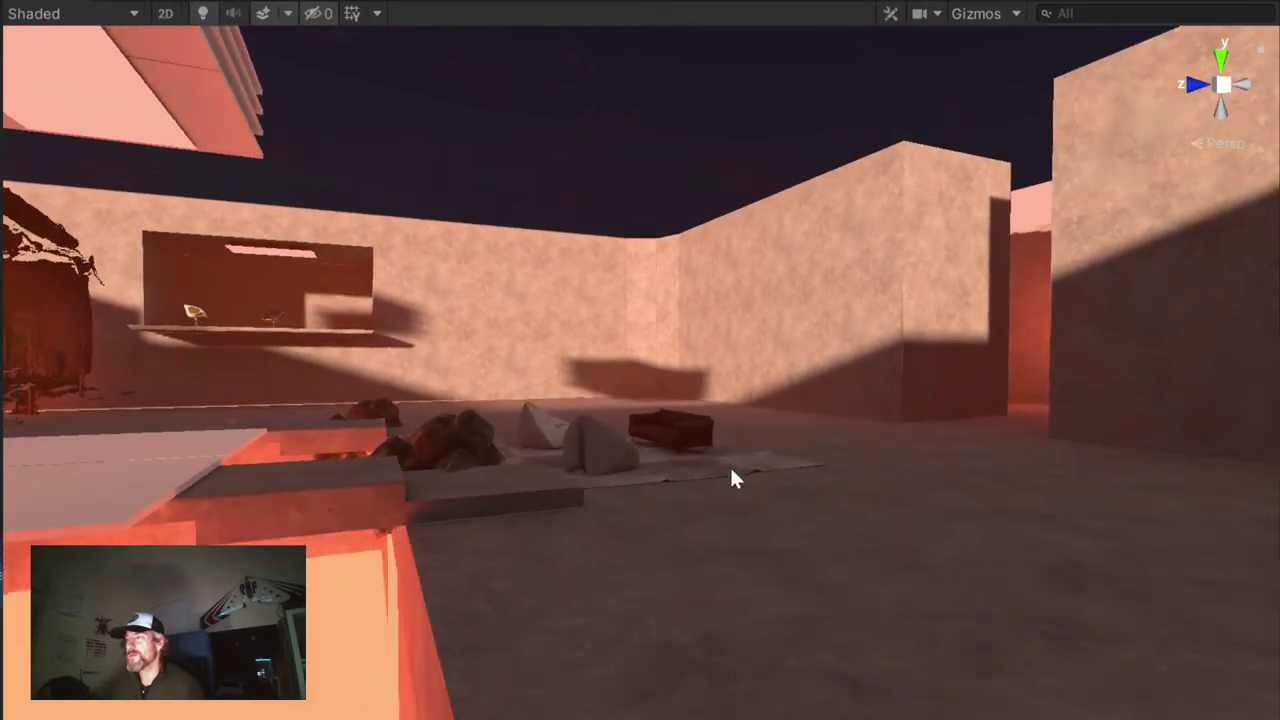
mouse_move(733, 479)
alt+mouse_down()
mouse_move(640, 517)
mouse_move(551, 503)
mouse_move(737, 471)
mouse_move(398, 280)
alt+mouse_up()
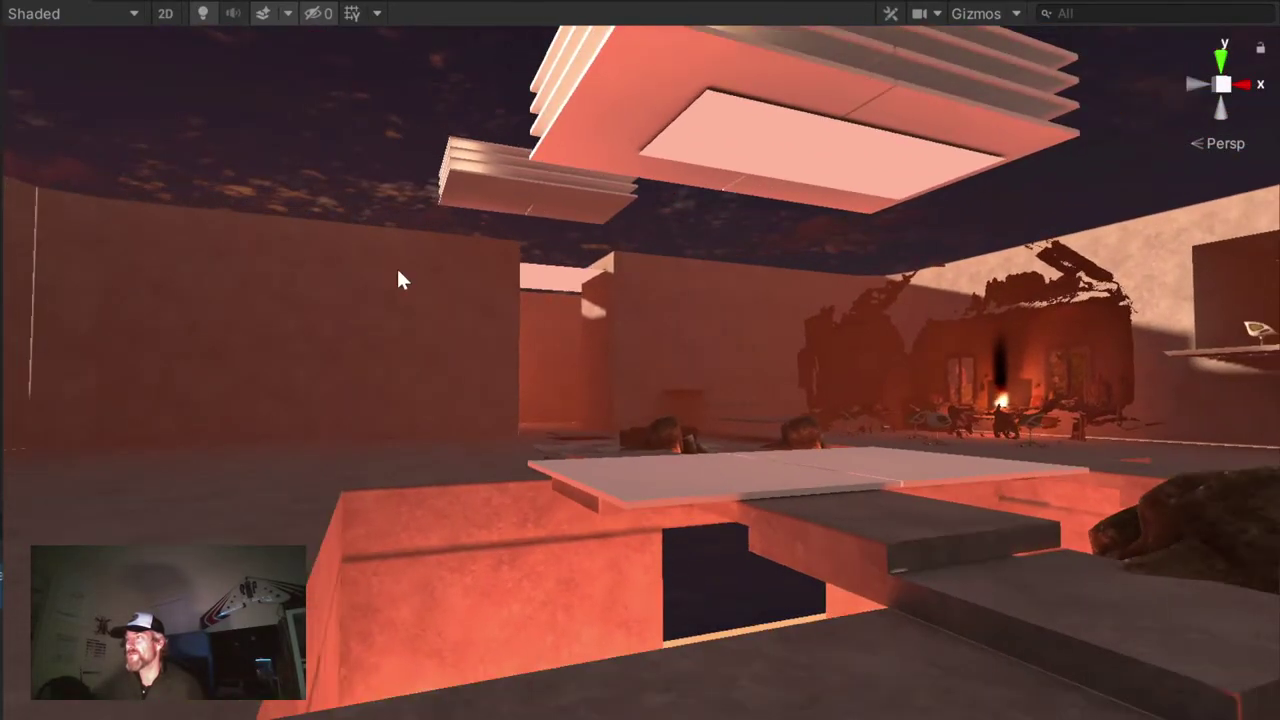
click(106, 14)
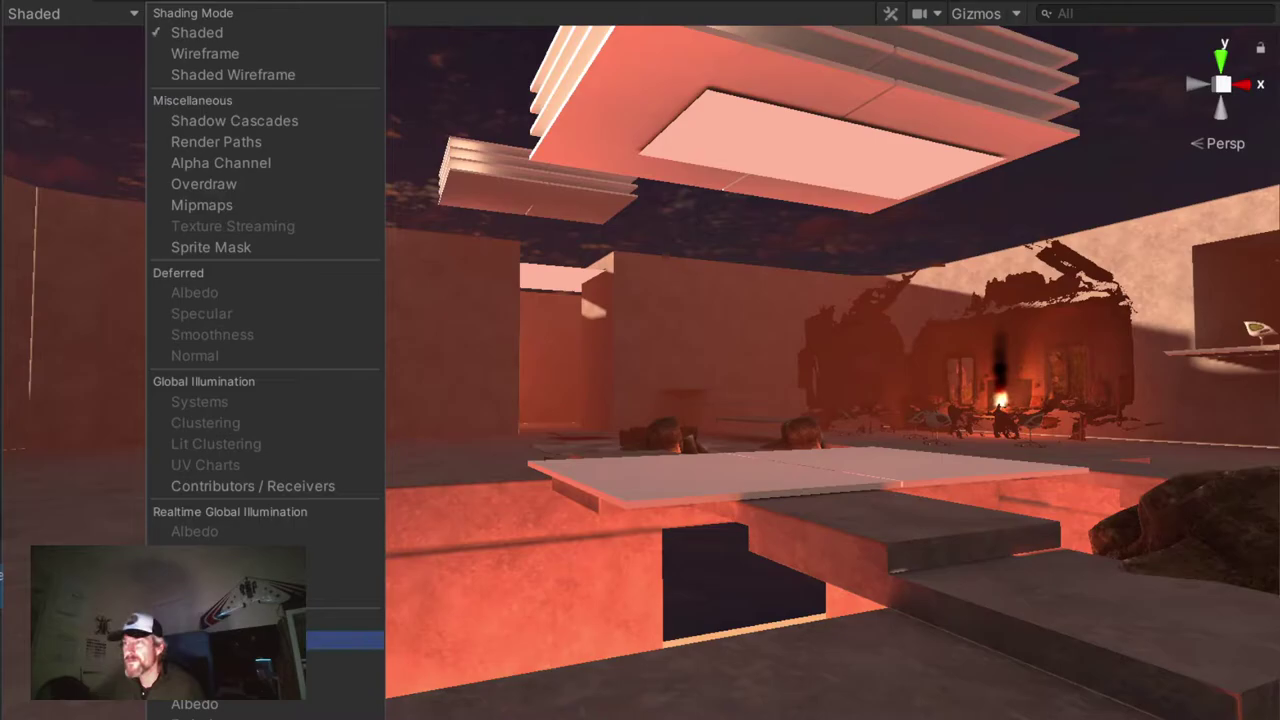
Switch the Scene view to Baked Lightmap, orbit down over the lounge, and reopen the draw-mode list
click(250, 640)
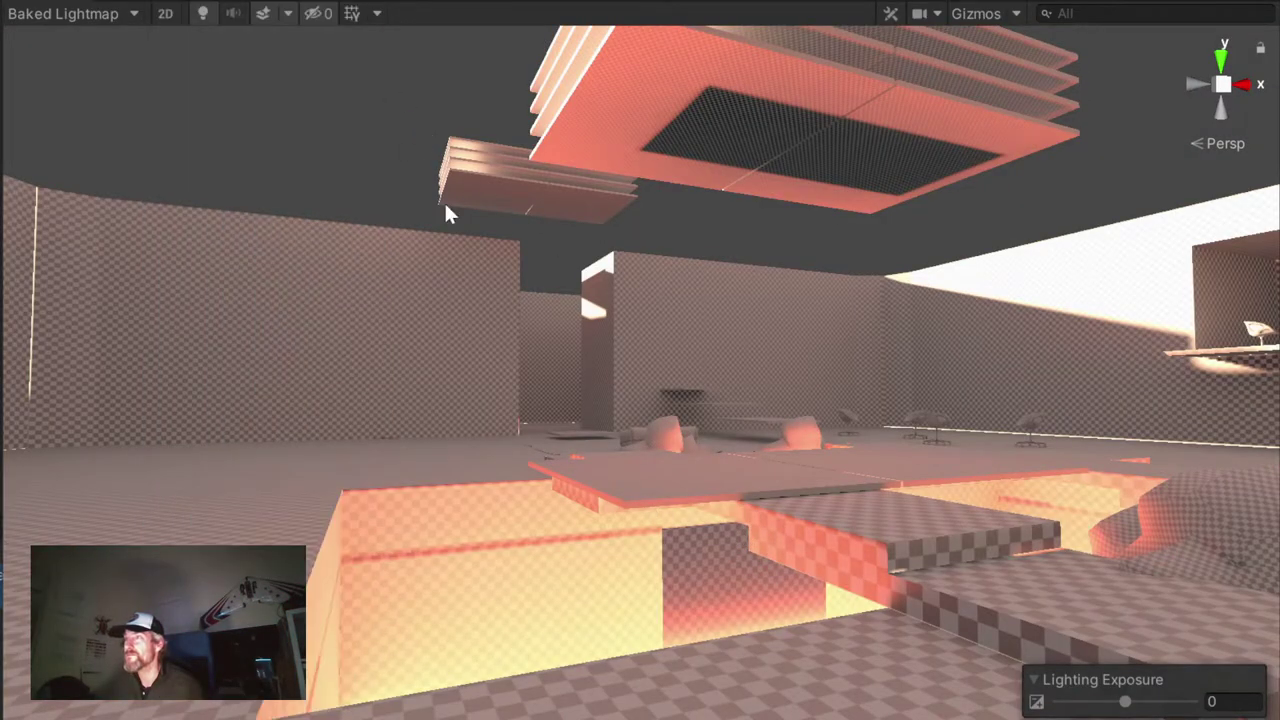
mouse_move(448, 208)
alt+mouse_down()
mouse_move(777, 563)
mouse_move(611, 471)
mouse_move(700, 480)
mouse_move(397, 520)
mouse_move(749, 509)
mouse_move(740, 523)
mouse_move(313, 612)
alt+mouse_up()
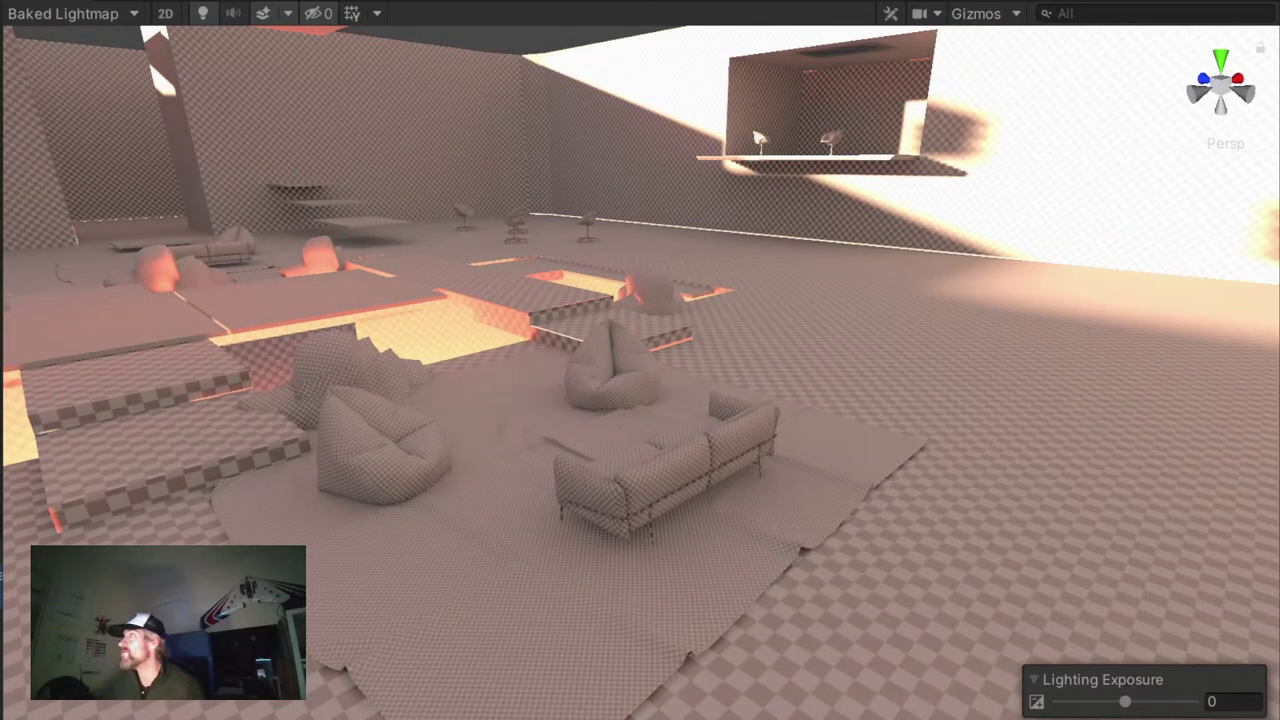
mouse_move(1201, 17)
alt+mouse_down()
mouse_move(551, 340)
mouse_move(637, 394)
mouse_move(200, 383)
mouse_move(381, 418)
mouse_move(763, 294)
mouse_move(480, 294)
mouse_move(470, 268)
alt+mouse_up()
alt+drag(251, 243, 181, 48)
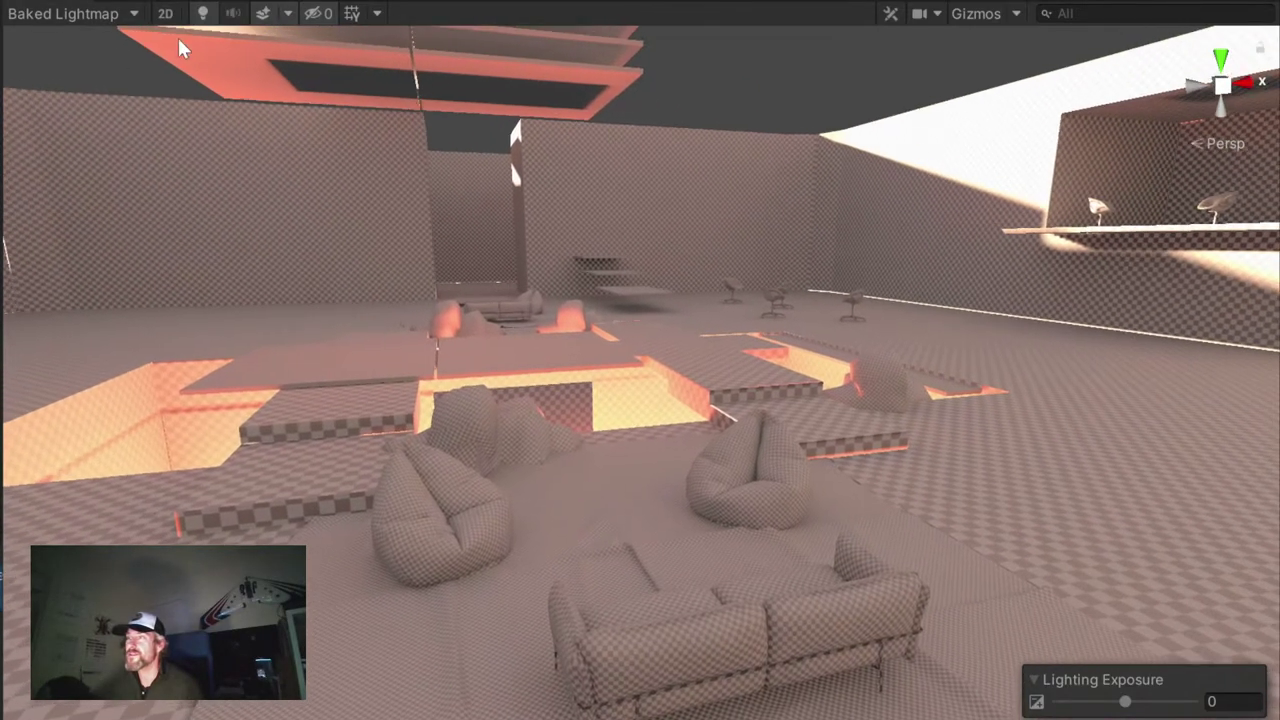
click(113, 13)
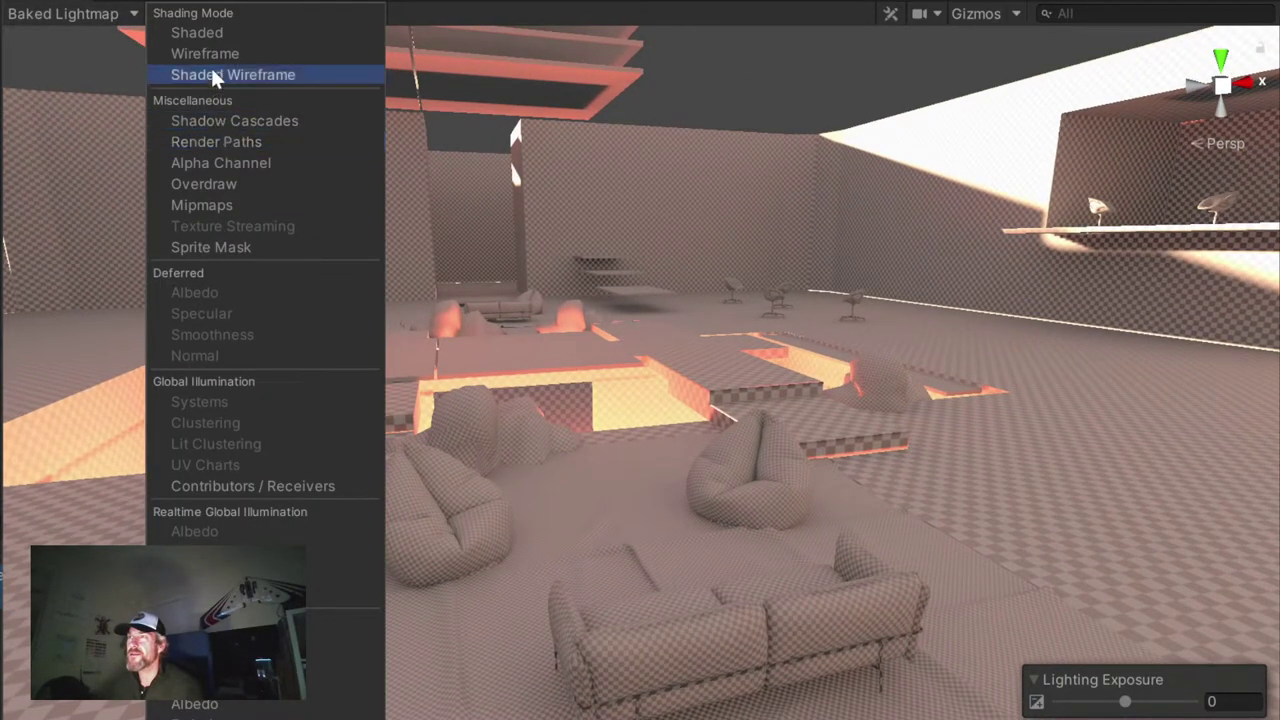
Cycle the Scene draw mode through Shaded, Wireframe and Shaded Wireframe
click(209, 37)
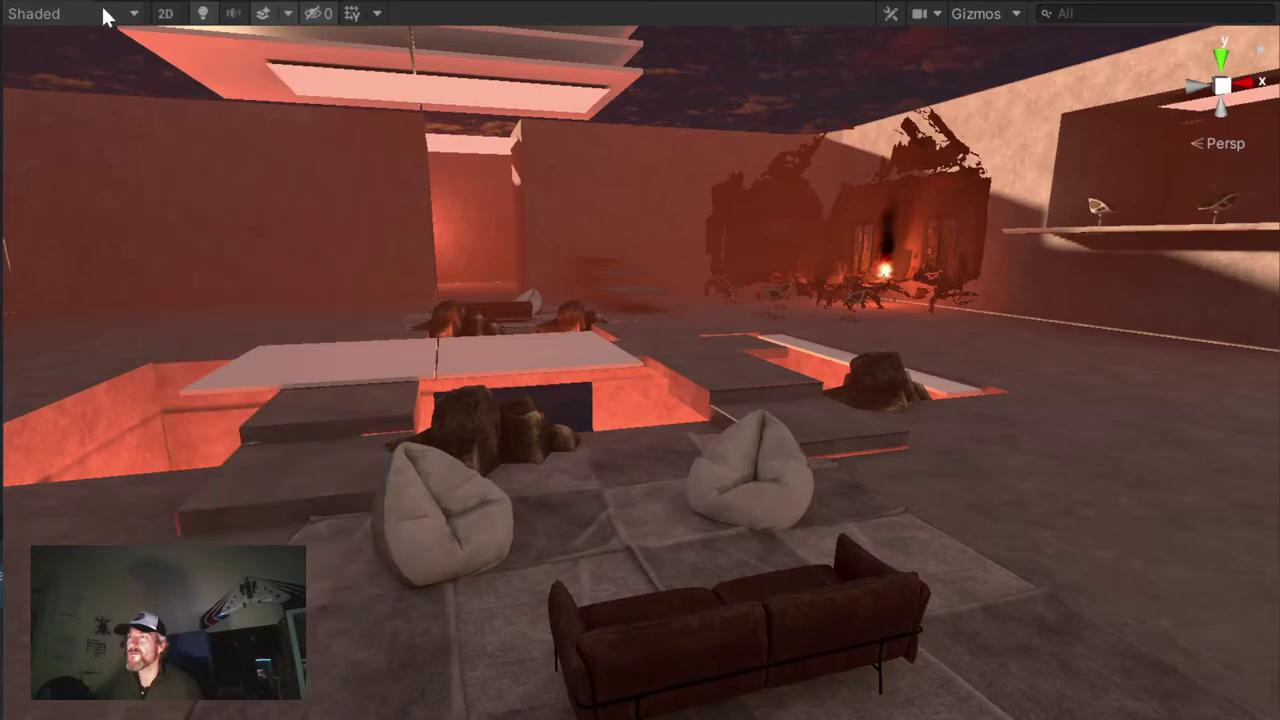
click(115, 14)
click(200, 52)
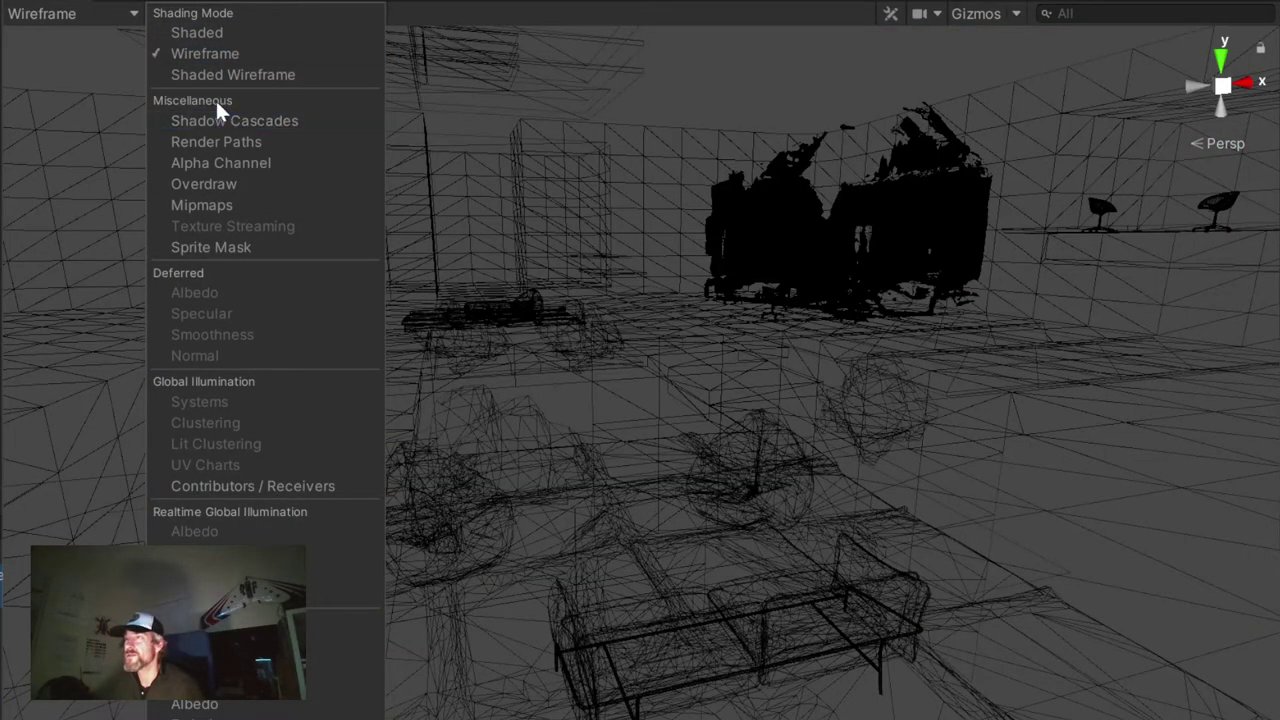
click(230, 74)
Fly into the dark scanned fireplace room, frame the chair, and face the burnt wall
mouse_move(375, 213)
middle_down()
mouse_move(774, 557)
mouse_move(227, 448)
mouse_move(463, 491)
middle_up()
scroll(948, 420, up, 5)
alt+drag(948, 420, 537, 290)
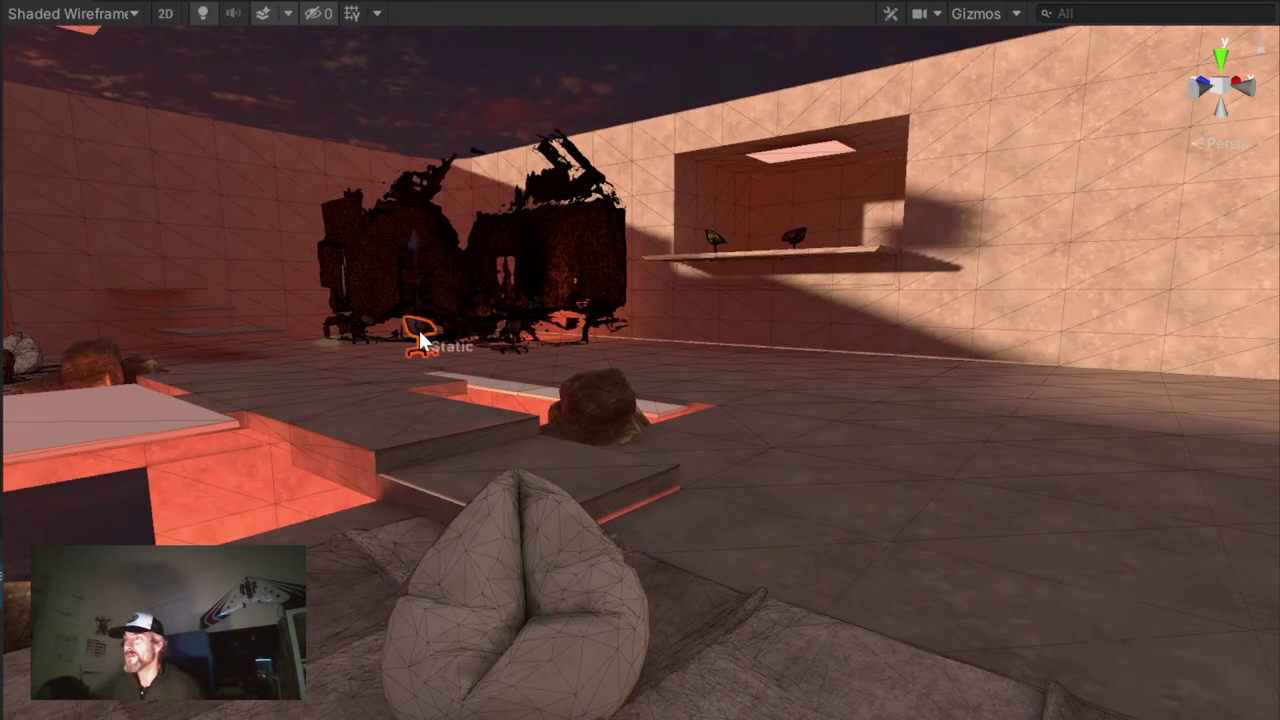
key(f)
mouse_move(526, 363)
middle_down()
mouse_move(623, 363)
mouse_move(502, 550)
middle_up()
mouse_move(684, 516)
alt+mouse_down()
mouse_move(630, 522)
mouse_move(670, 370)
alt+mouse_up()
scroll(672, 380, up, 5)
scroll(802, 355, up, 5)
scroll(816, 348, up, 3)
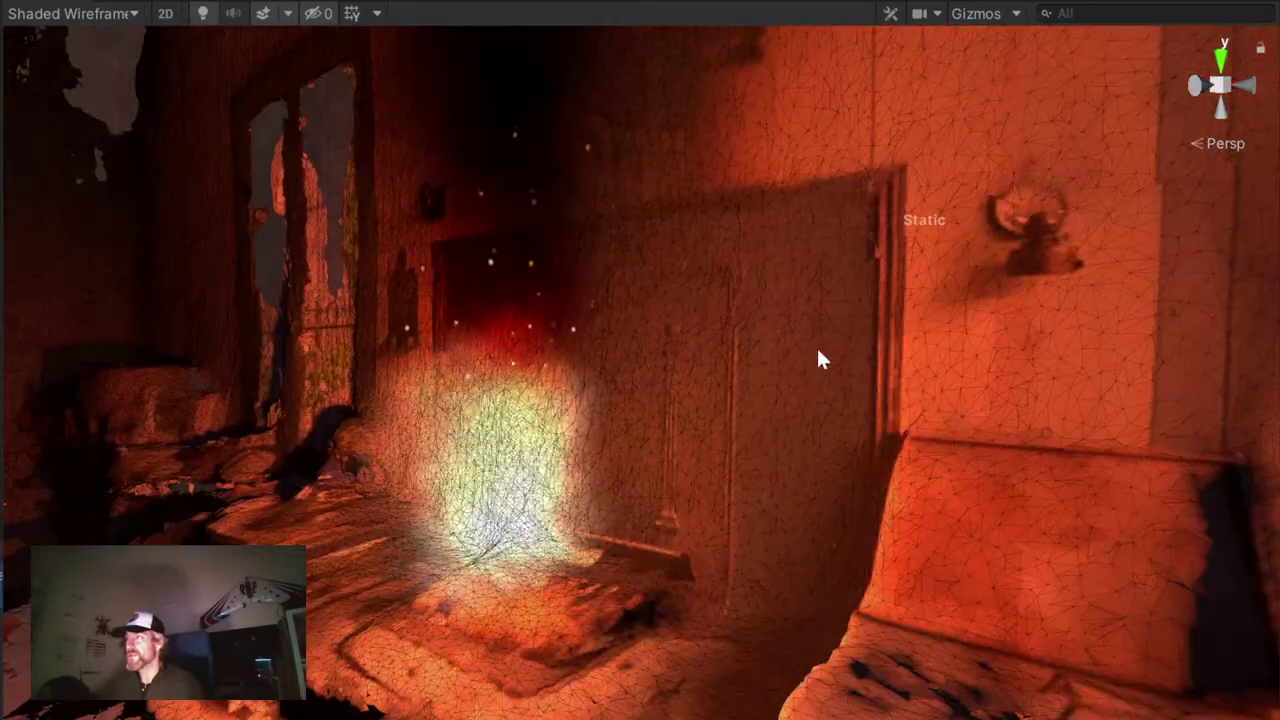
Look over the glowing fire, wall lamp, door and foliage, pull back, and return to Shaded mode
mouse_move(835, 363)
middle_down()
mouse_move(691, 394)
mouse_move(765, 387)
middle_up()
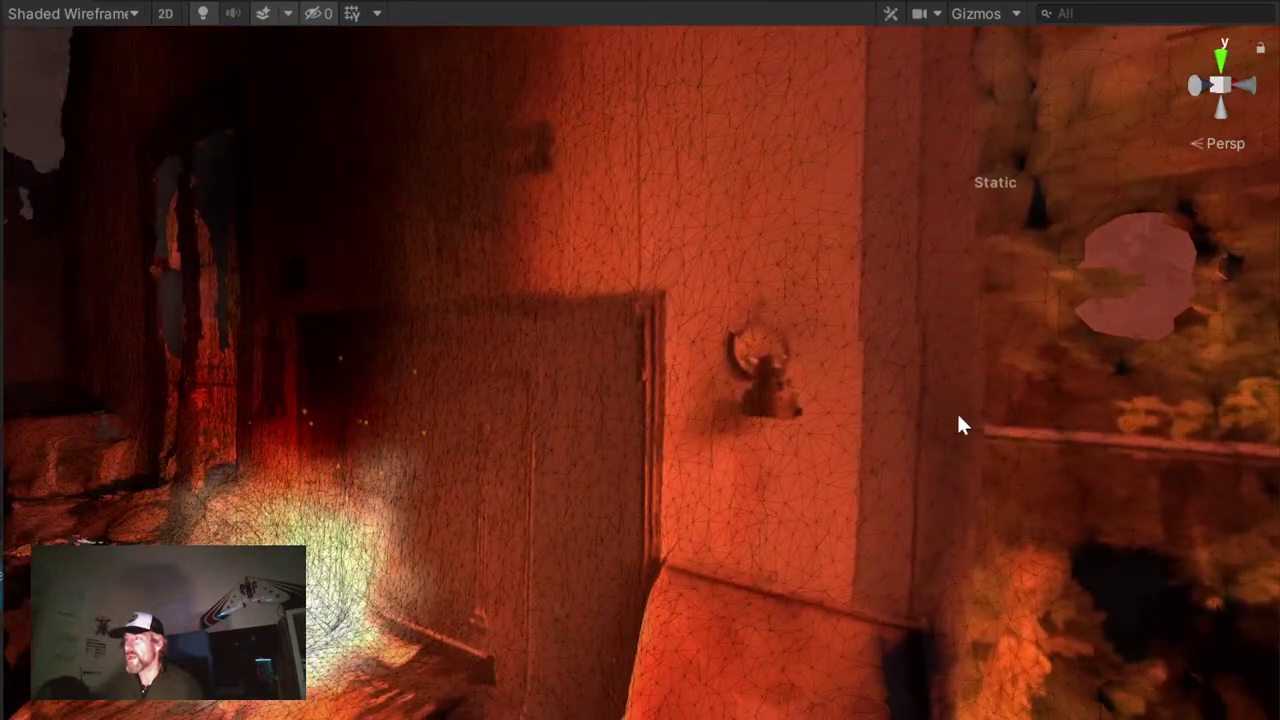
mouse_move(958, 418)
right_down()
mouse_move(1234, 366)
mouse_move(923, 240)
mouse_move(757, 535)
right_up()
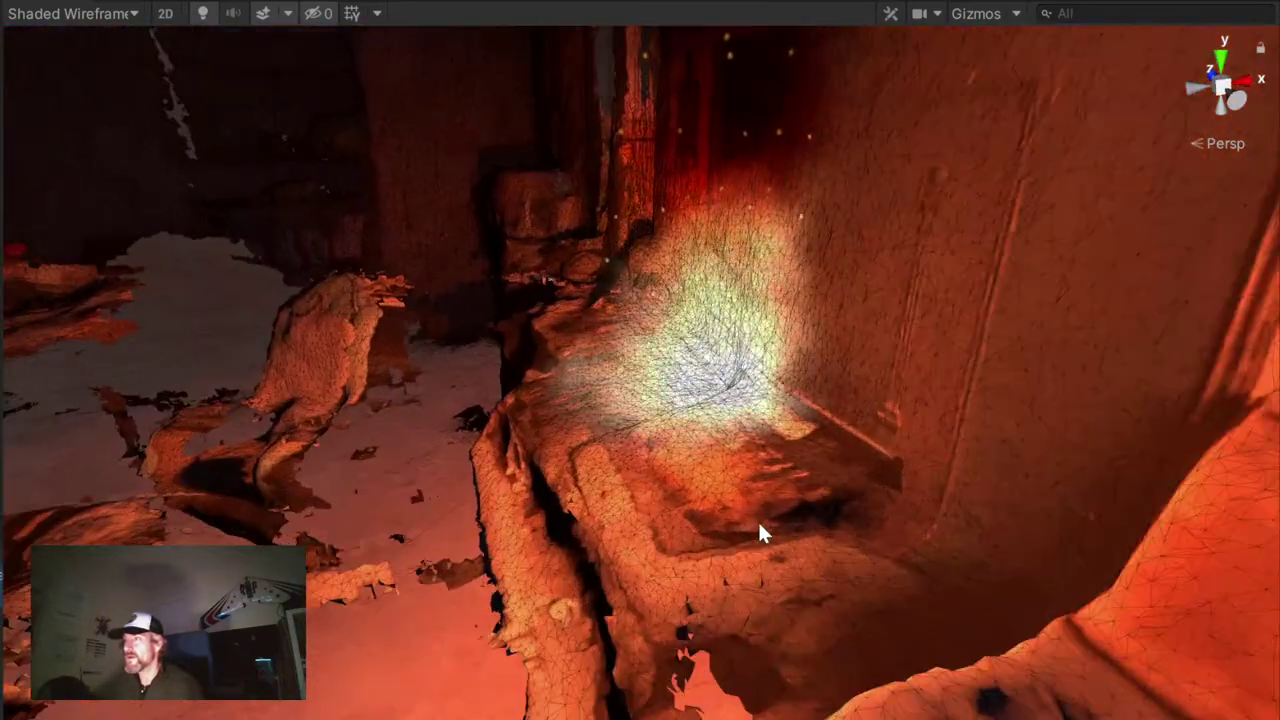
mouse_move(760, 528)
middle_down()
mouse_move(794, 449)
mouse_move(920, 463)
mouse_move(833, 482)
middle_up()
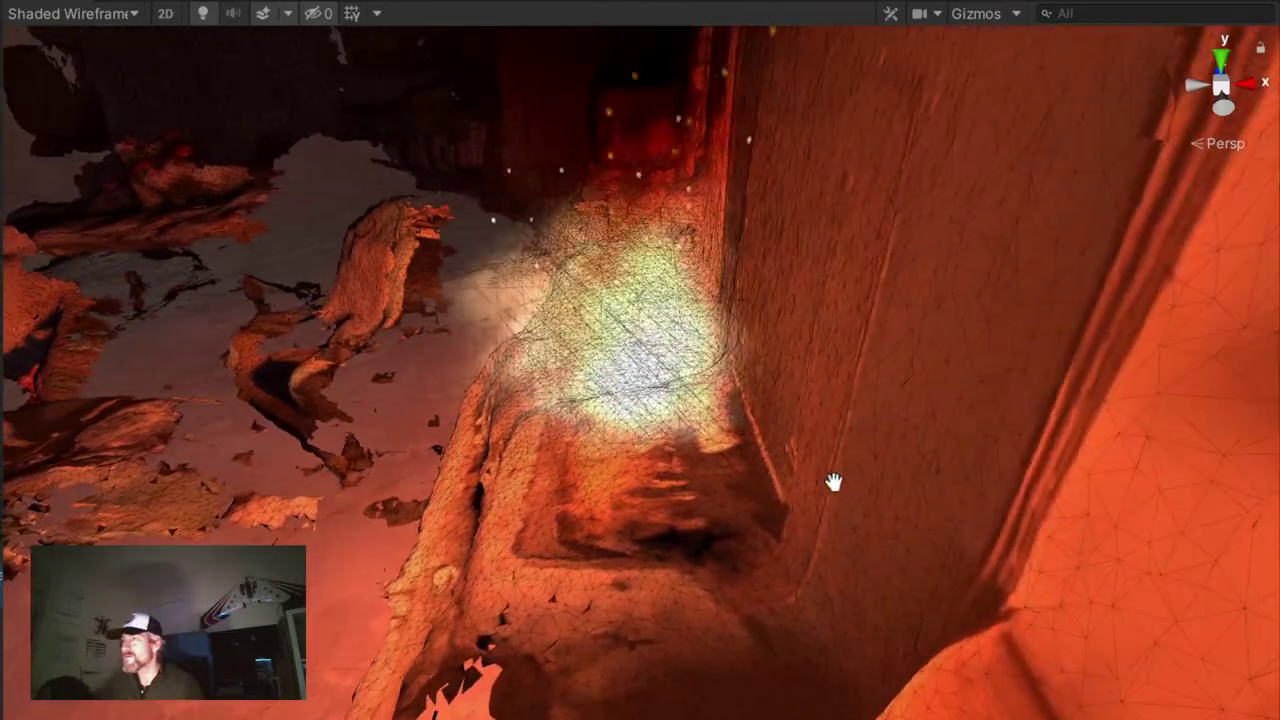
mouse_move(833, 482)
right_down()
mouse_move(928, 480)
mouse_move(794, 446)
mouse_move(891, 363)
right_up()
middle_drag(891, 363, 800, 343)
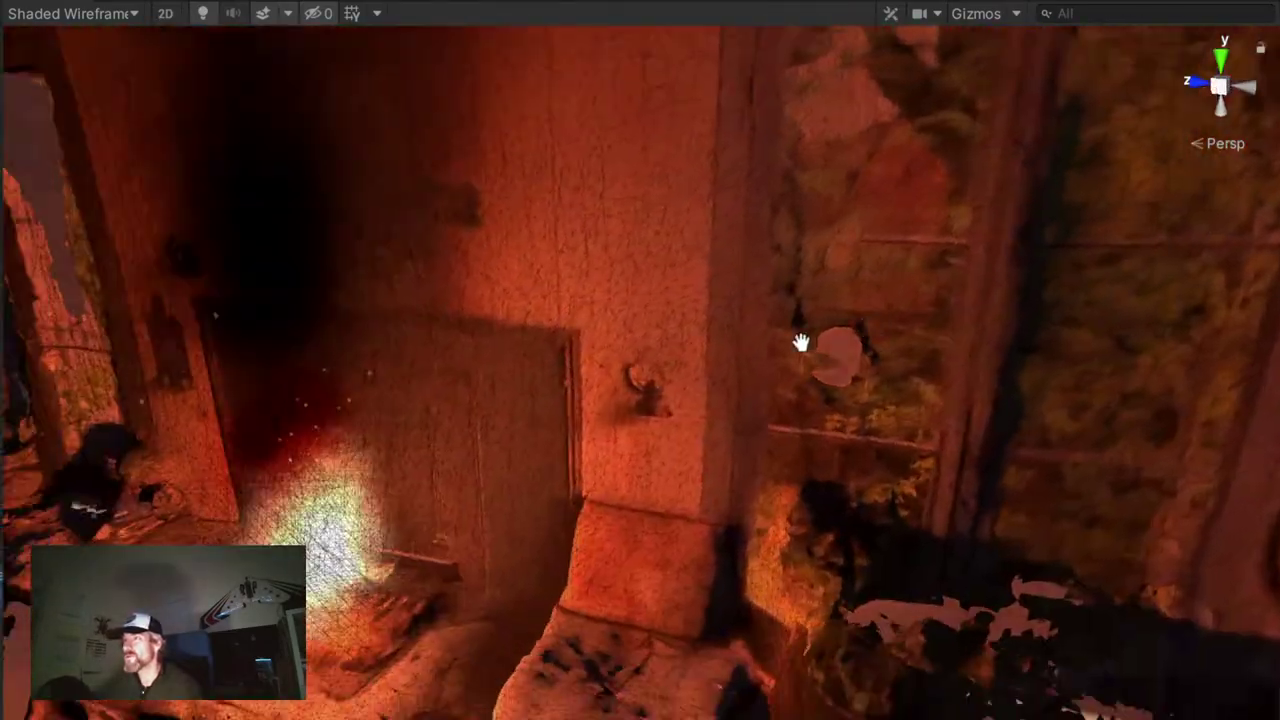
scroll(850, 325, down, 5)
scroll(800, 360, down, 5)
mouse_move(700, 409)
right_down()
mouse_move(789, 399)
mouse_move(220, 82)
right_up()
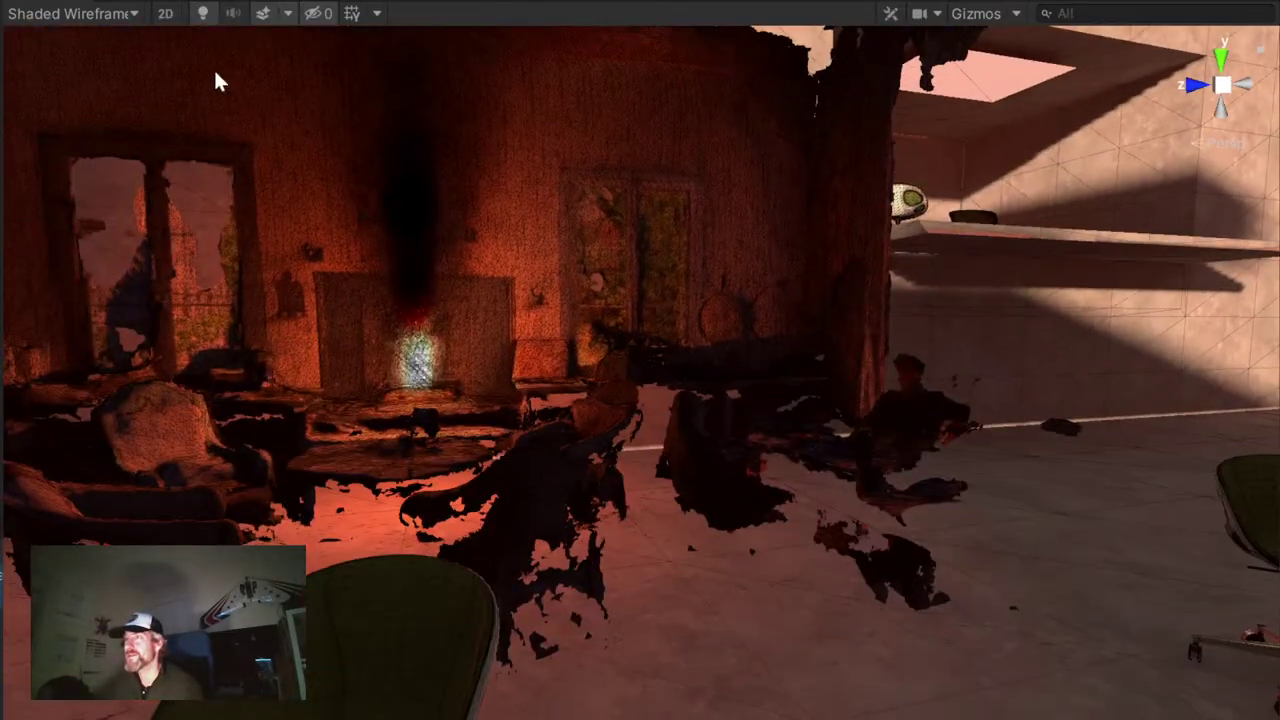
click(137, 10)
click(170, 32)
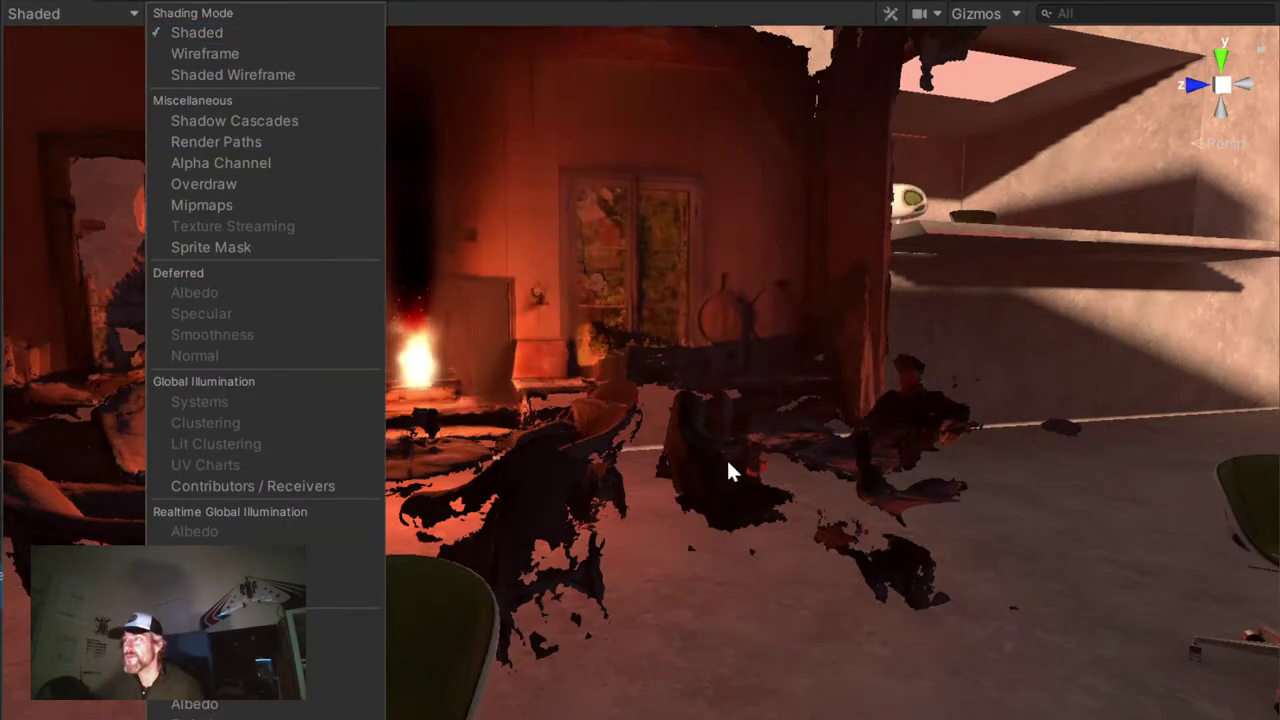
Close the draw-mode list and swing the view toward the green chairs and back to the fireplace
click(507, 18)
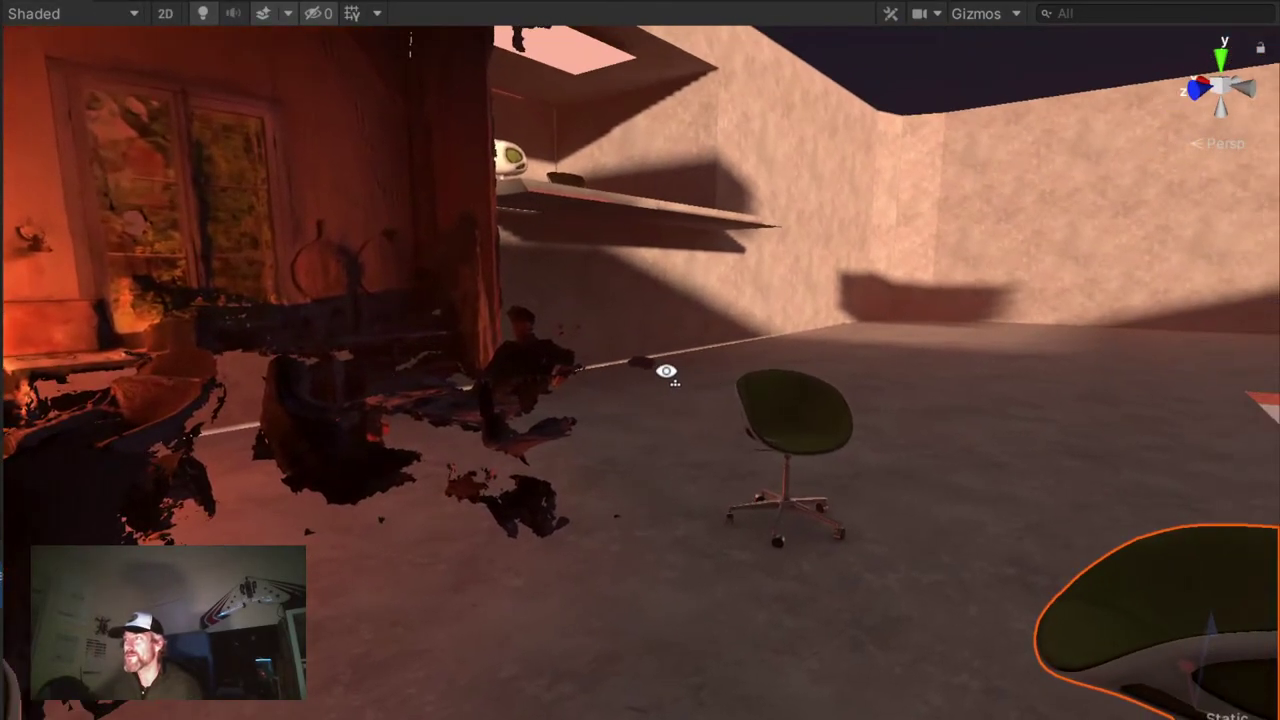
right_drag(560, 380, 612, 385)
middle_drag(612, 385, 566, 403)
scroll(550, 415, down, 3)
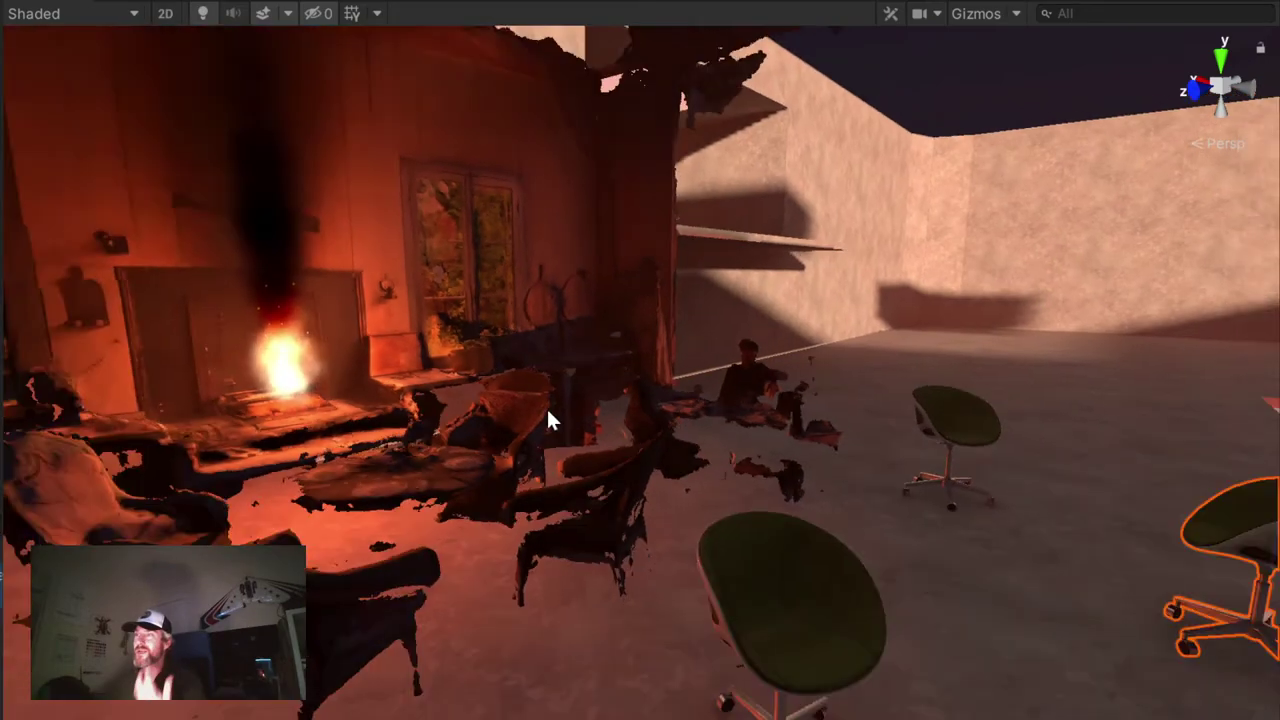
middle_drag(839, 490, 578, 490)
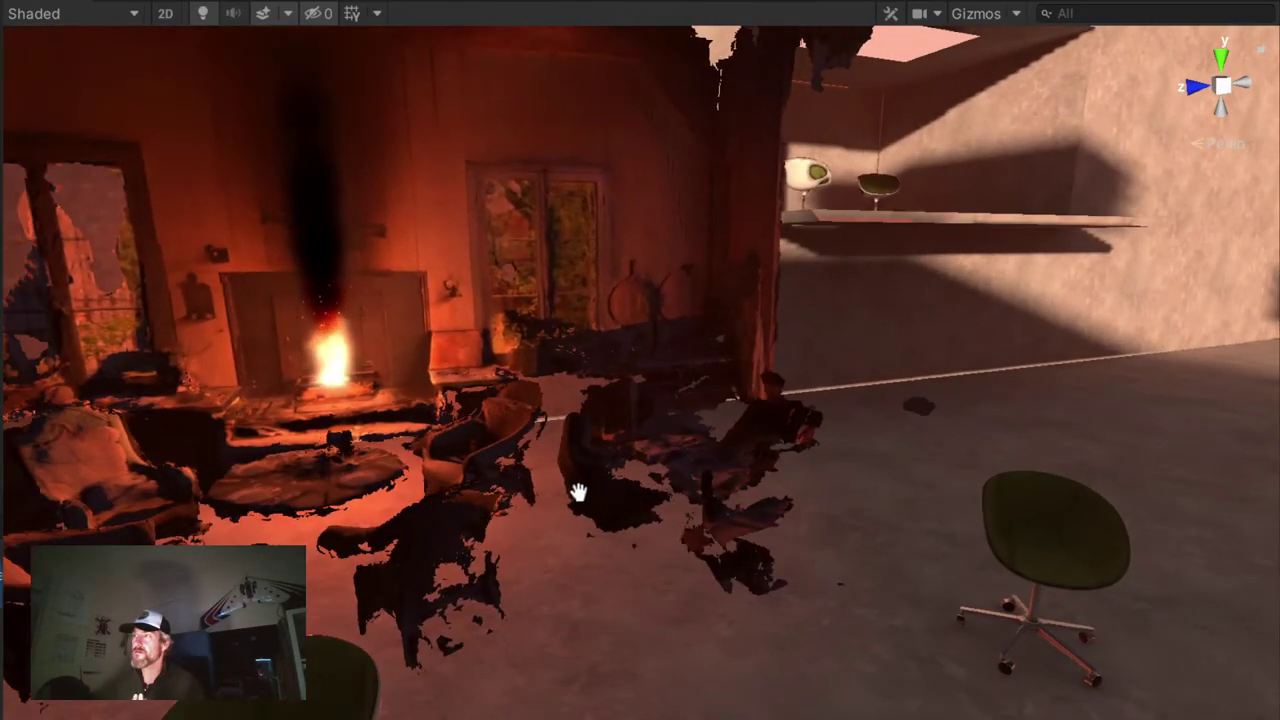
Turn from the fireplace across the lounge pit to look down the walled passage toward the red-lit wall
right_drag(566, 488, 923, 437)
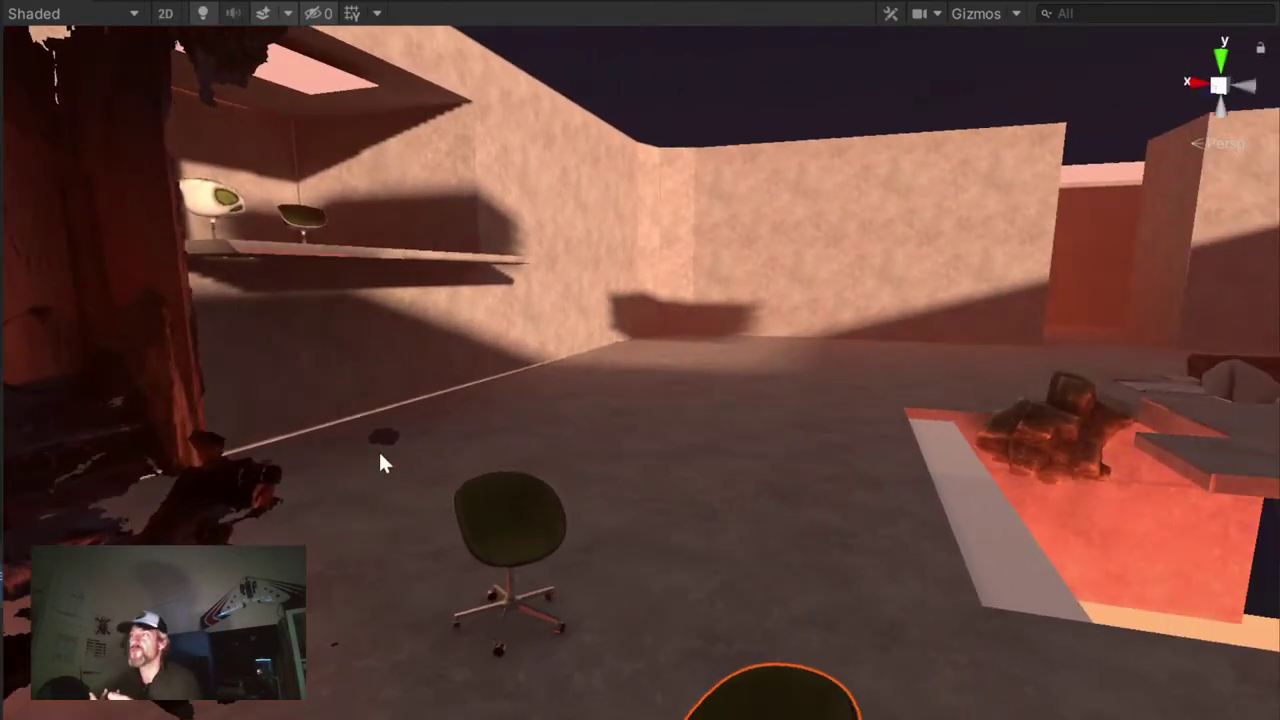
right_drag(380, 457, 723, 487)
mouse_move(614, 500)
right_down()
mouse_move(386, 477)
mouse_move(504, 438)
right_up()
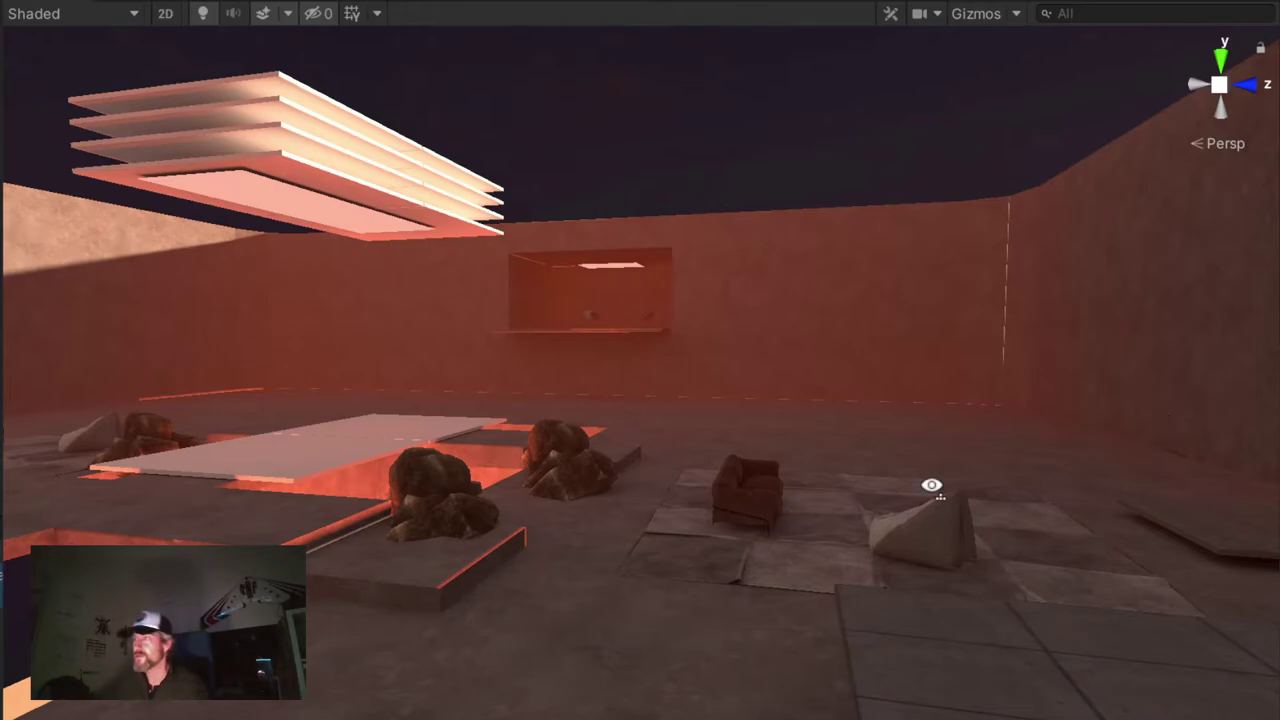
right_drag(929, 486, 469, 514)
scroll(910, 368, up, 2)
middle_drag(910, 368, 734, 550)
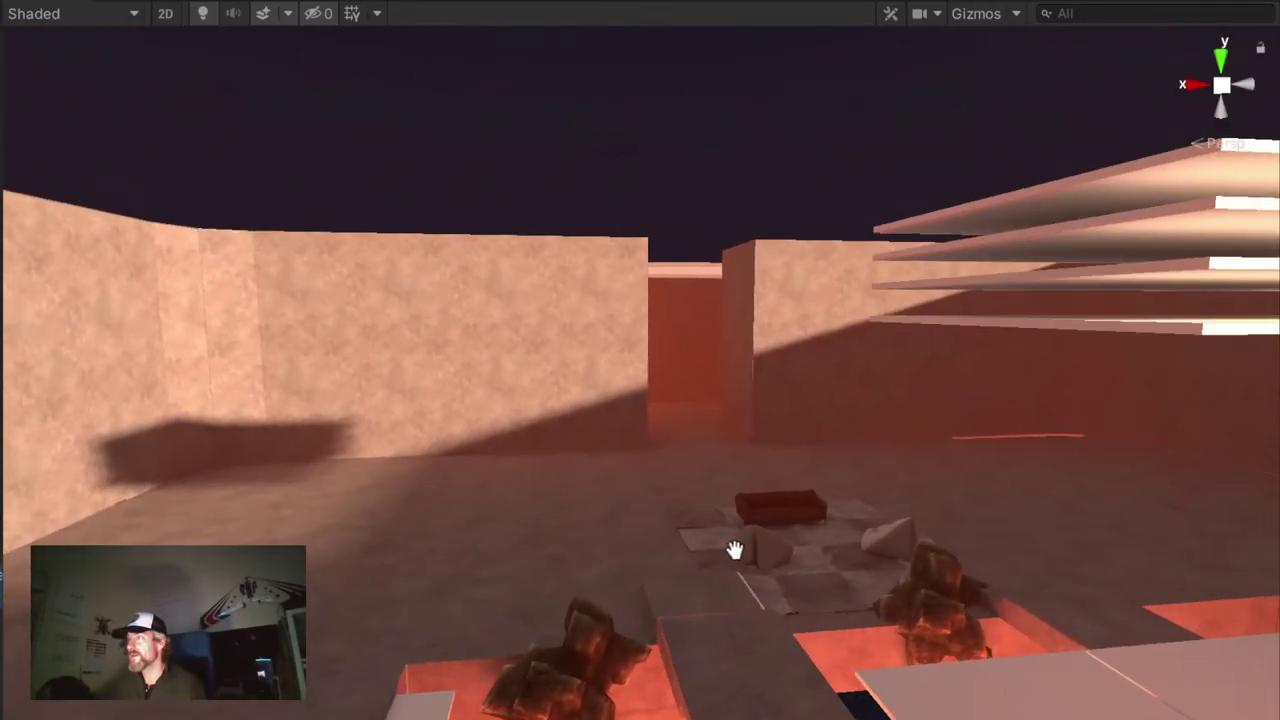
Frame the sofa and swing the view toward the corridor entrance
key(f)
mouse_move(794, 517)
right_down()
mouse_move(937, 494)
mouse_move(794, 451)
right_up()
middle_drag(794, 451, 714, 592)
scroll(644, 456, up, 3)
scroll(653, 469, up, 2)
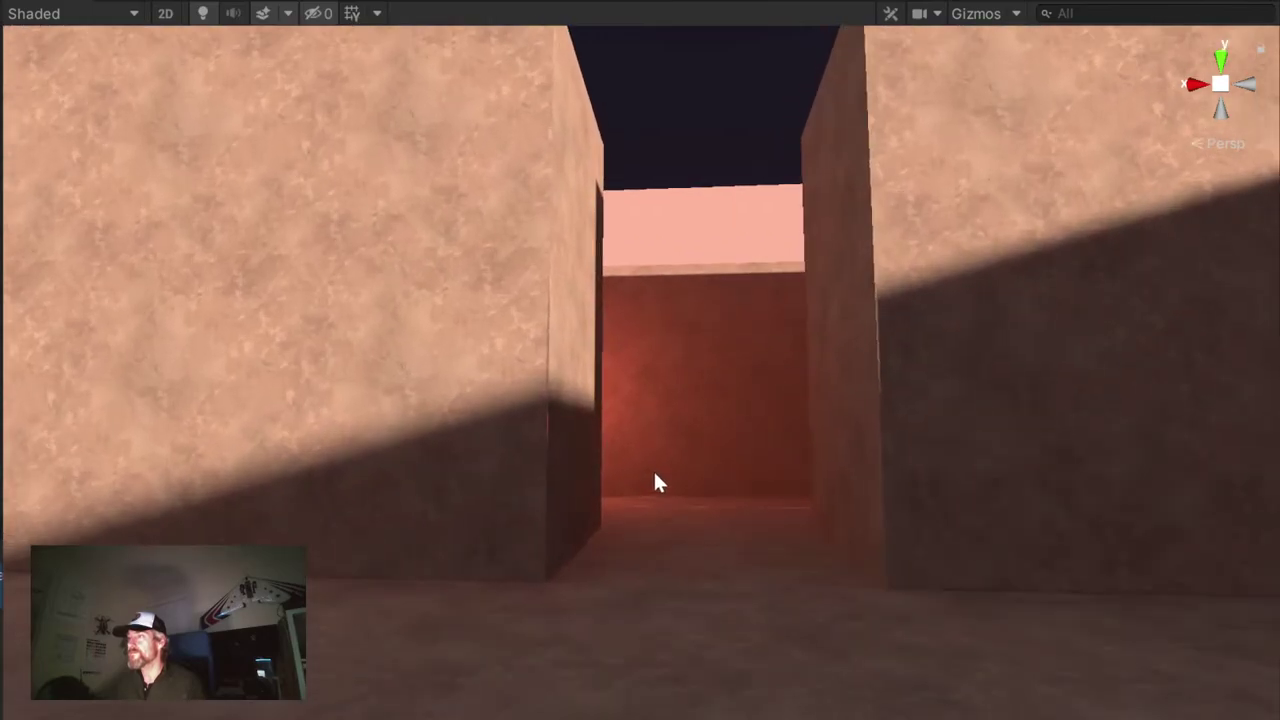
scroll(765, 518, up, 2)
scroll(847, 585, up, 2)
Zoom deep into the corridor niche past the red back wall, then turn to face the courtyard
middle_drag(847, 585, 773, 555)
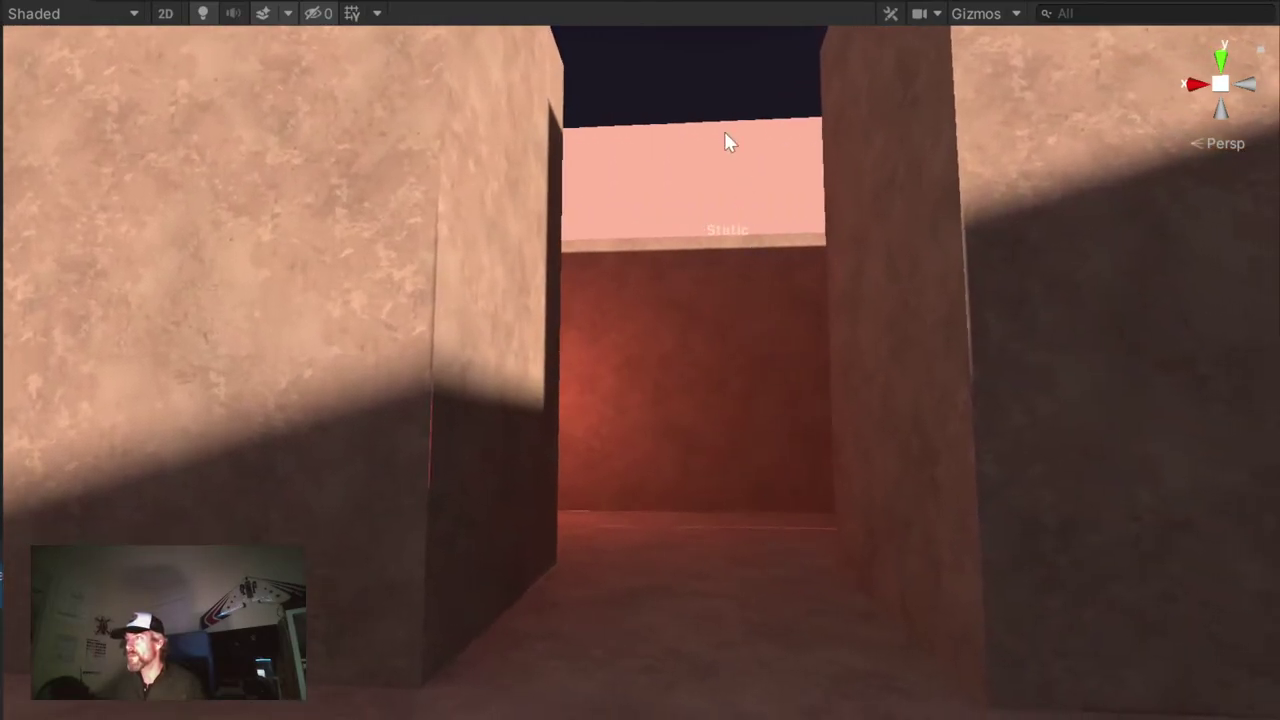
scroll(757, 534, up, 2)
scroll(780, 591, up, 2)
scroll(783, 611, up, 2)
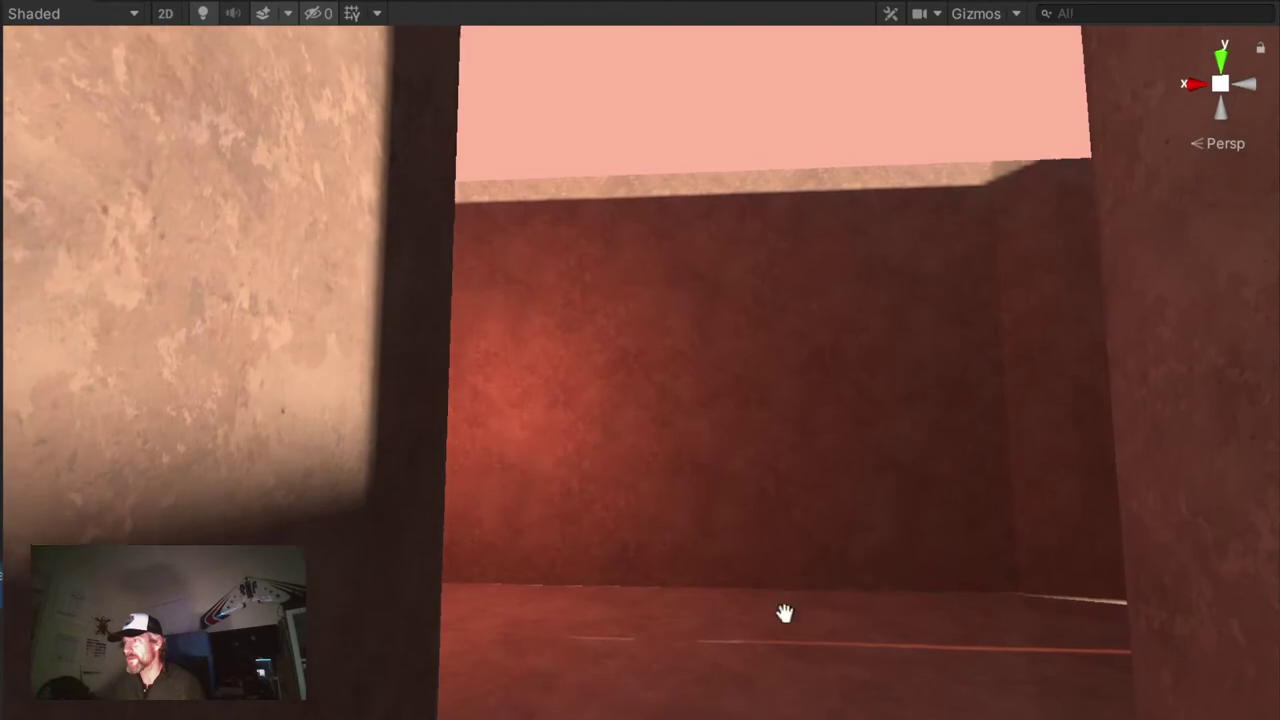
scroll(770, 672, up, 2)
middle_drag(770, 672, 737, 474)
scroll(766, 589, up, 2)
scroll(769, 600, up, 2)
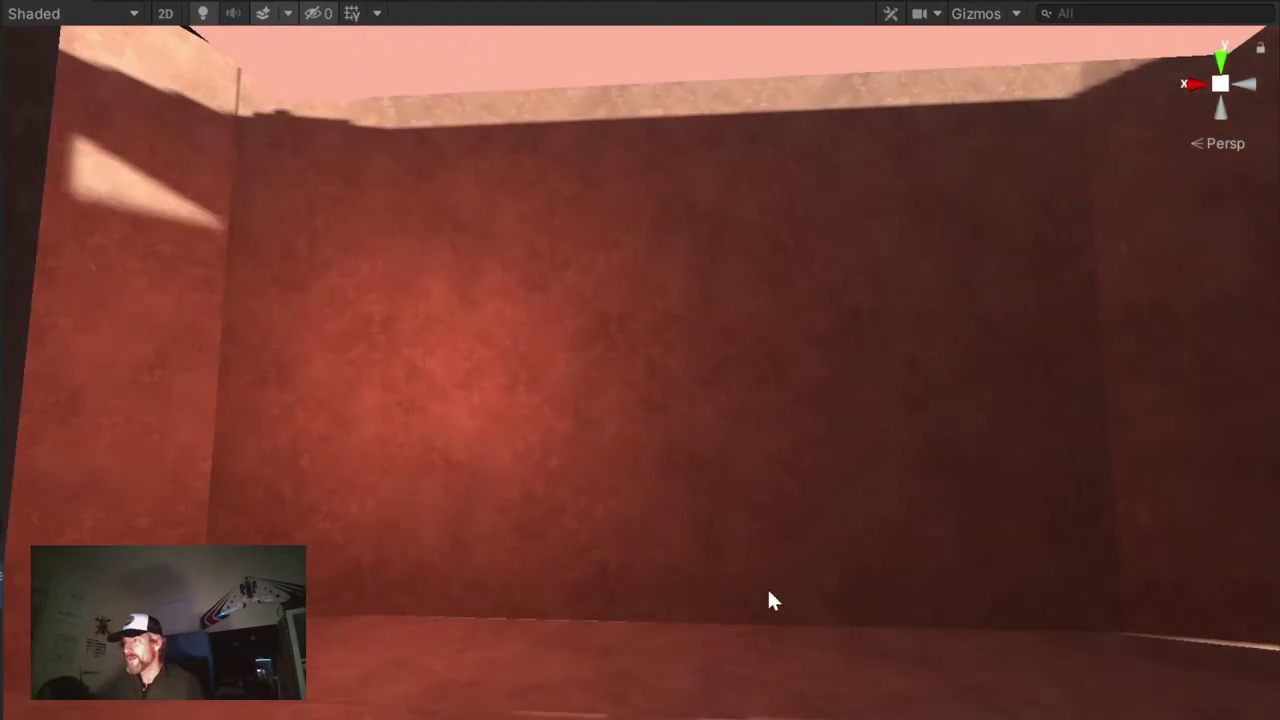
scroll(857, 472, up, 2)
mouse_move(855, 472)
right_down()
mouse_move(514, 620)
mouse_move(900, 571)
mouse_move(426, 500)
mouse_move(903, 567)
mouse_move(802, 537)
right_up()
scroll(802, 537, up, 1)
scroll(871, 451, up, 2)
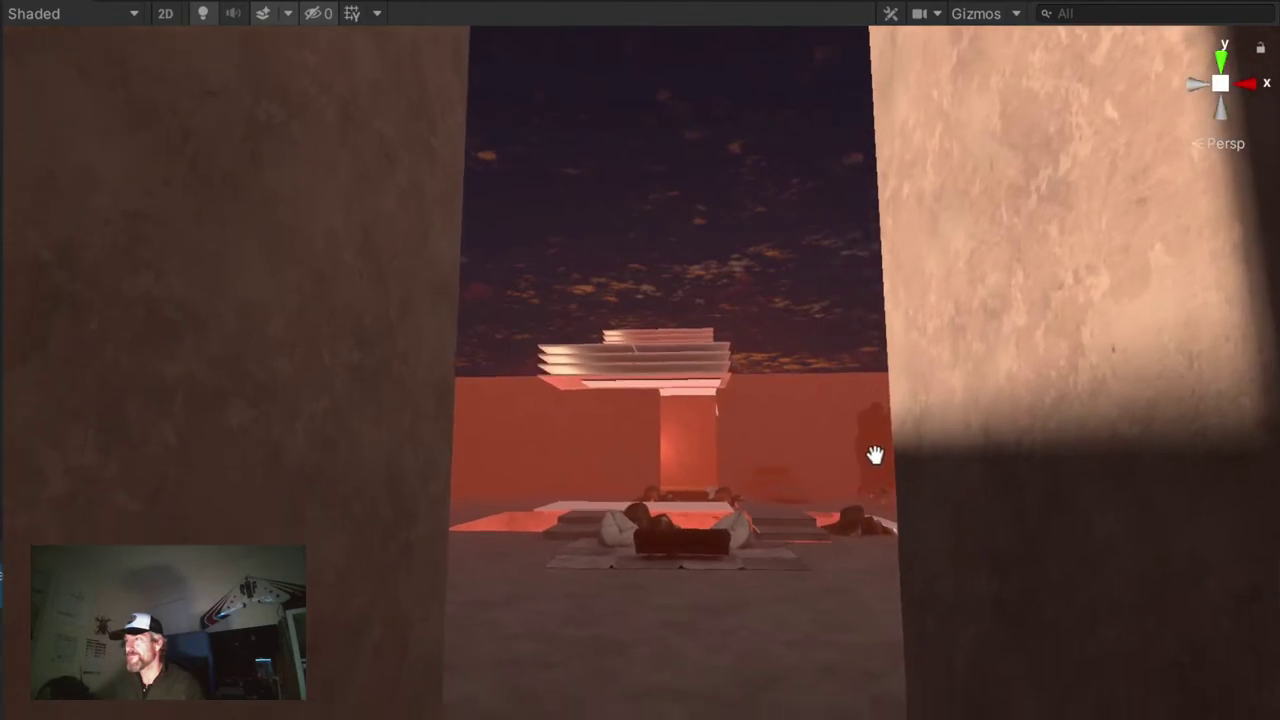
scroll(732, 491, up, 2)
Fly back and forth along the corridor, framing the couch, red walls and skylight frames
key(Left)
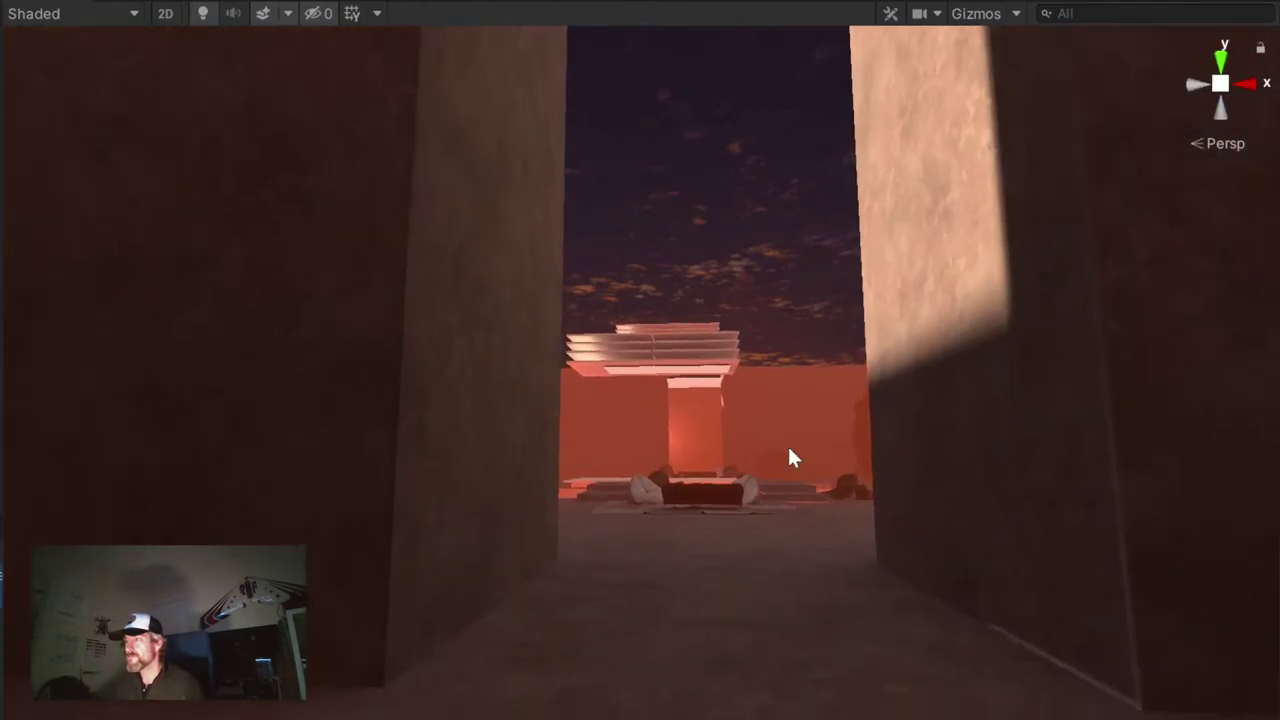
mouse_move(797, 503)
right_down()
mouse_move(769, 509)
mouse_move(771, 543)
right_up()
mouse_move(771, 543)
middle_down()
mouse_move(689, 557)
mouse_move(650, 584)
mouse_move(731, 591)
mouse_move(731, 608)
mouse_move(731, 534)
mouse_move(672, 600)
middle_up()
key(Up)
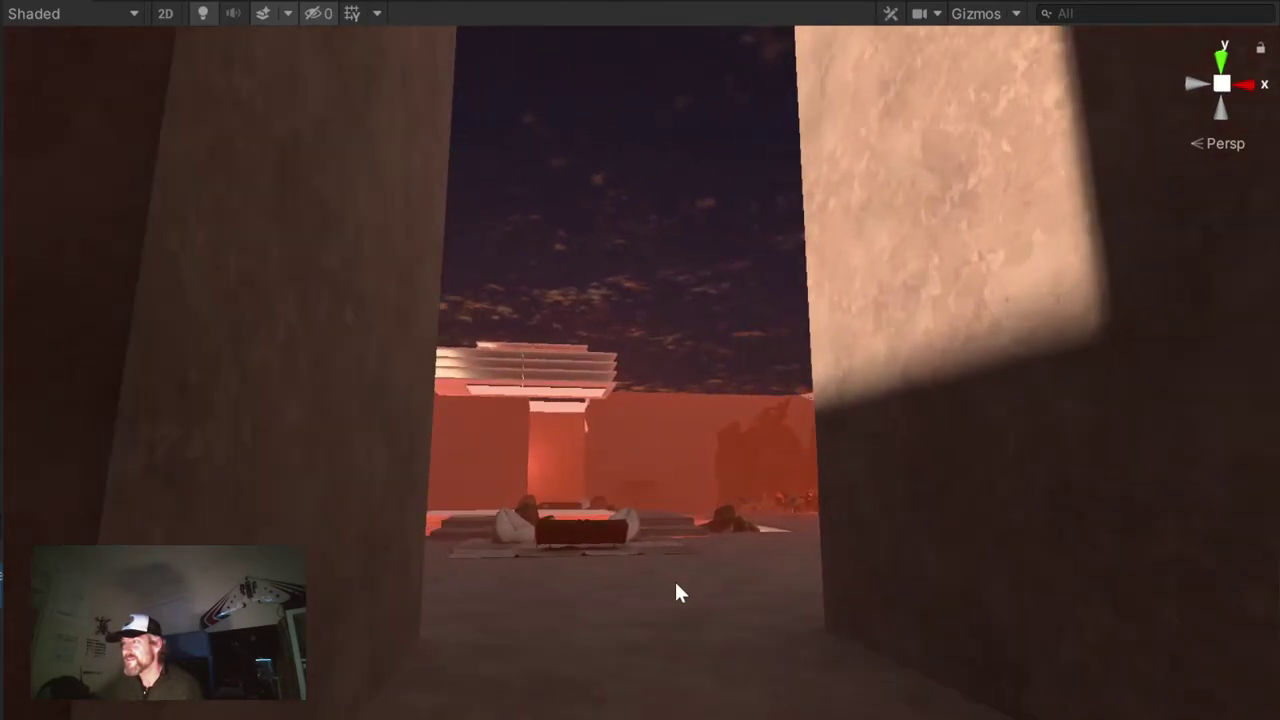
key(Up)
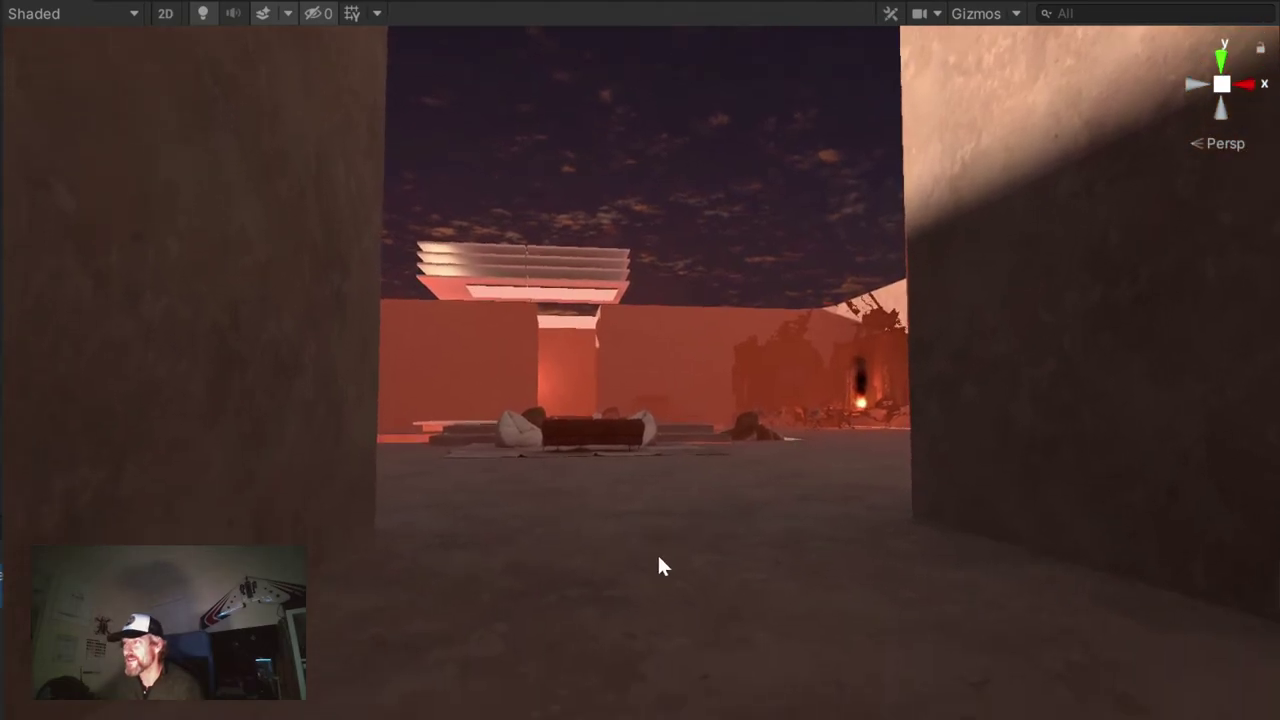
key(Down)
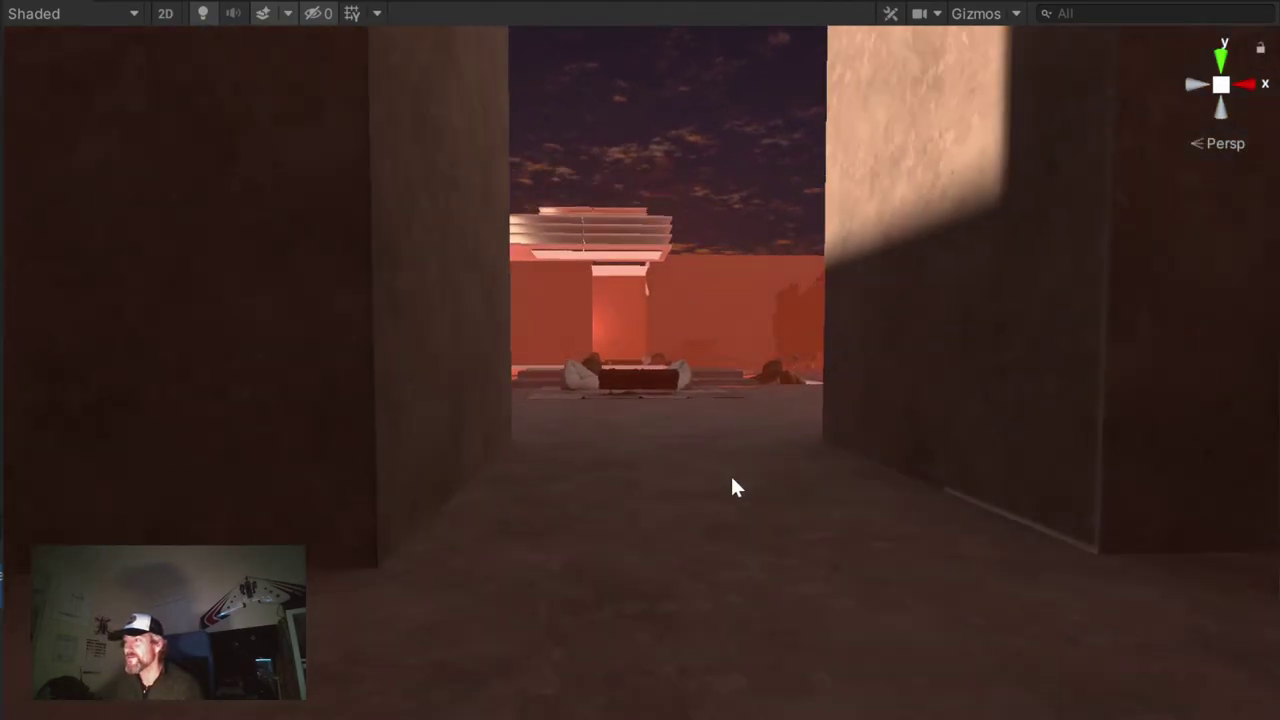
key(Up)
right_drag(751, 514, 804, 447)
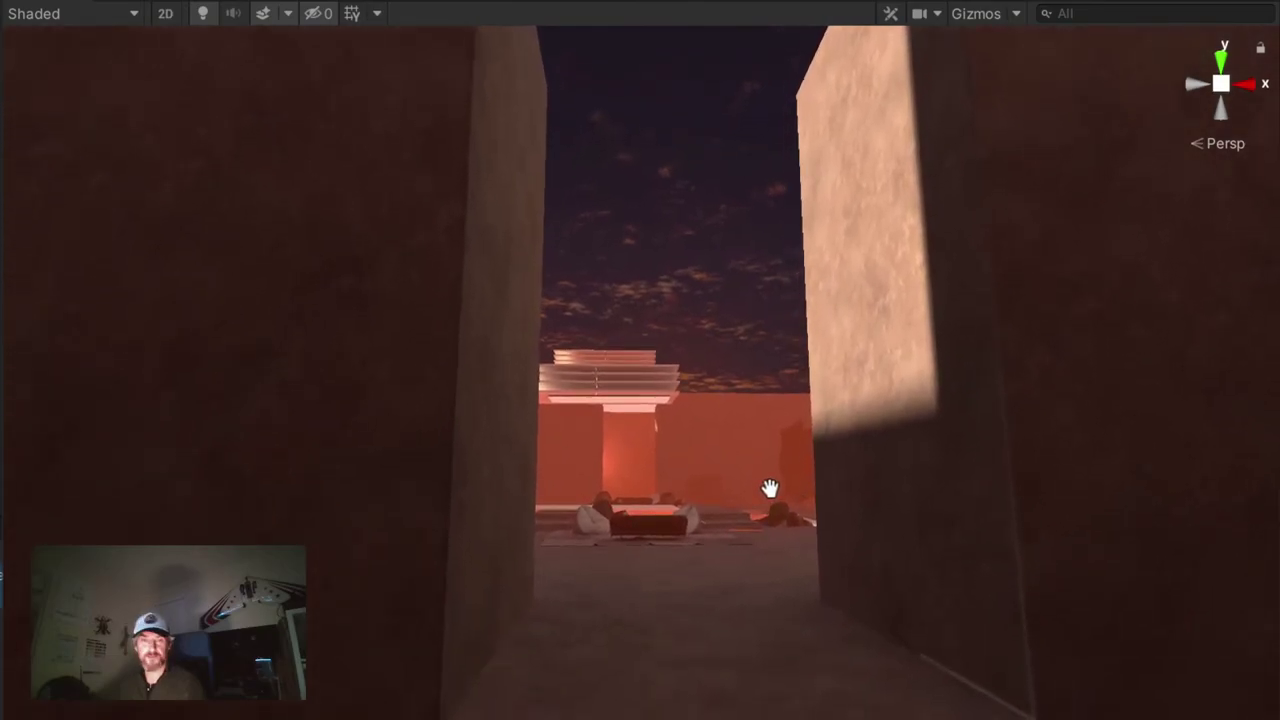
right_drag(804, 447, 692, 560)
key(Down)
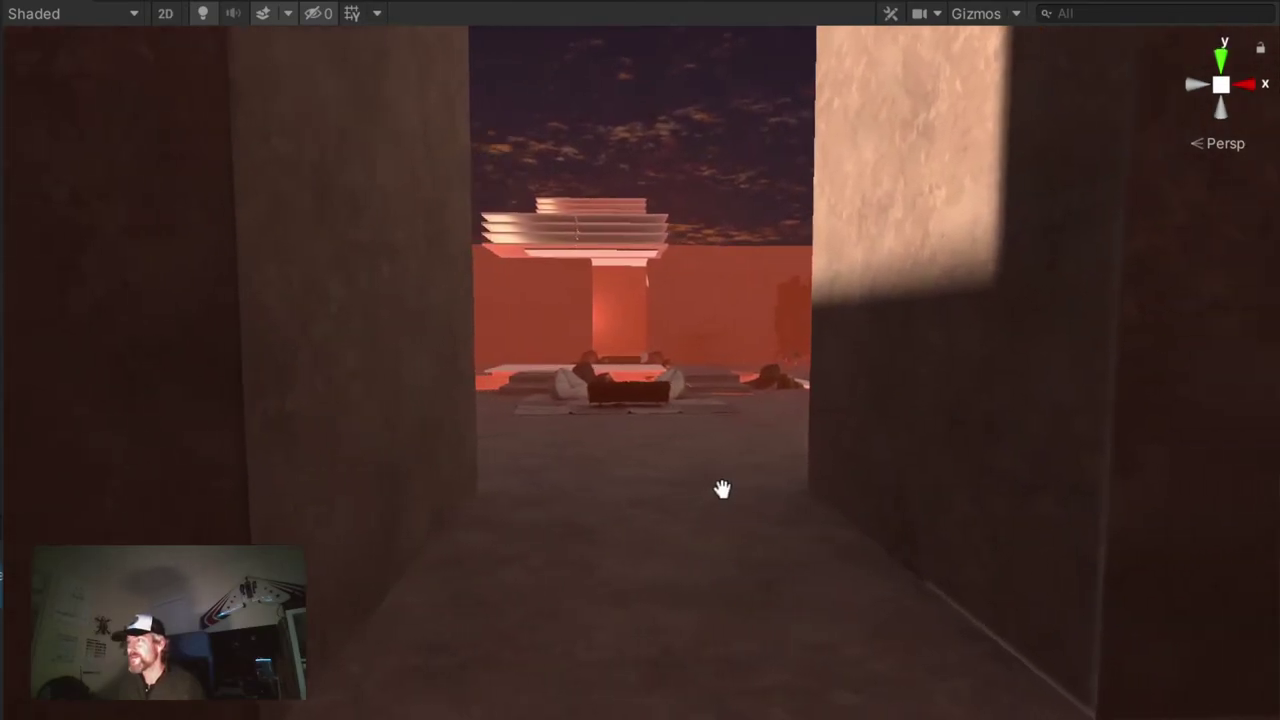